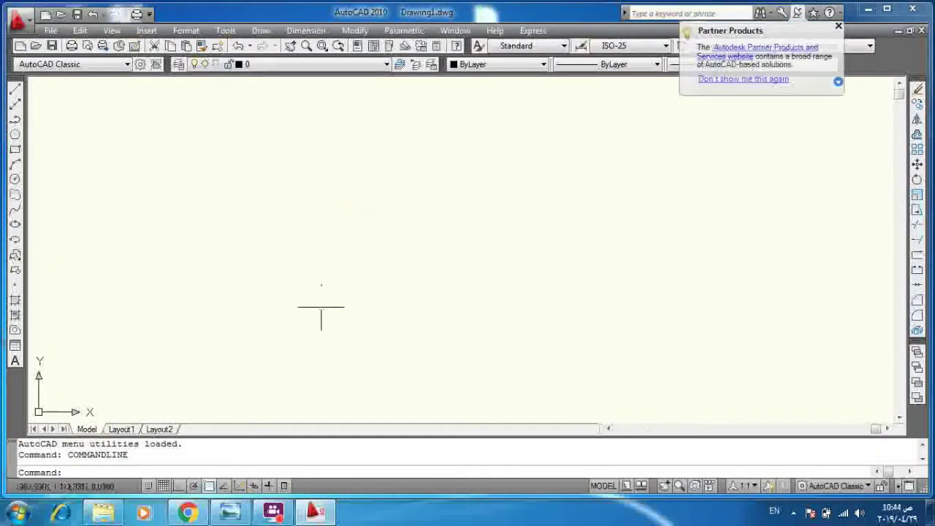
# Set the drawing units' length precision to 0 for whole-number lengths.
pyautogui.click(838, 26)
pyautogui.click(186, 30)
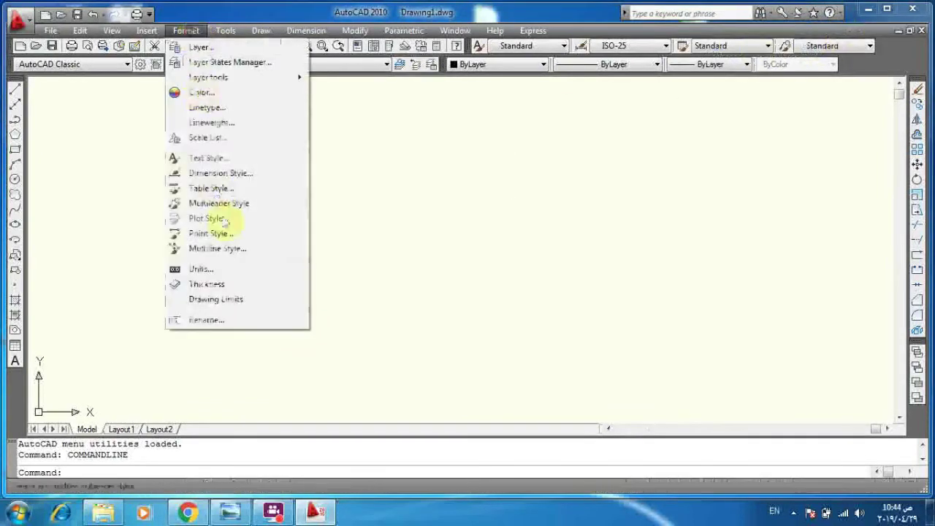
pyautogui.click(211, 268)
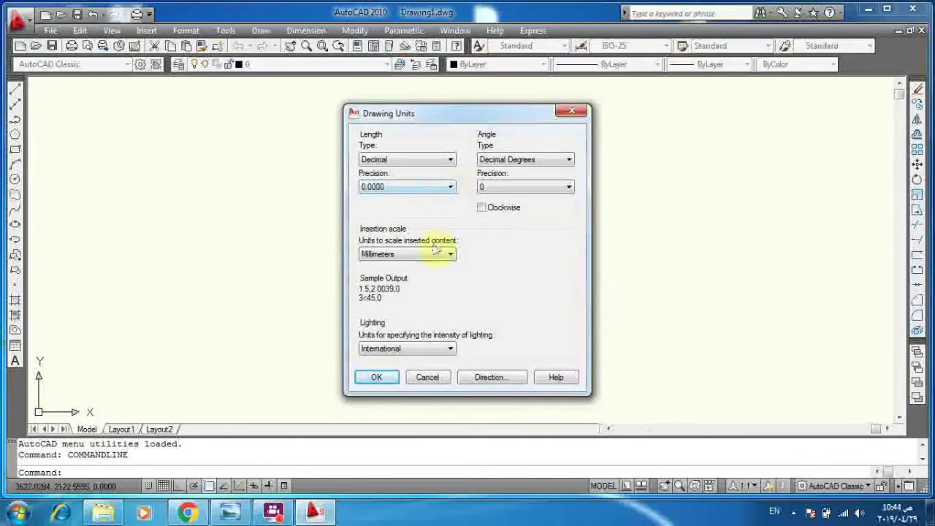
pyautogui.click(448, 189)
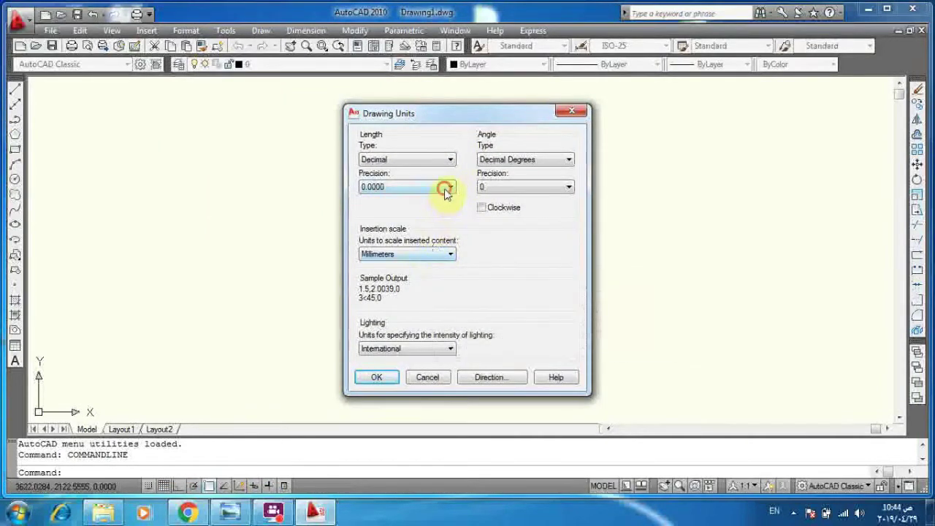
pyautogui.click(397, 195)
pyautogui.click(377, 377)
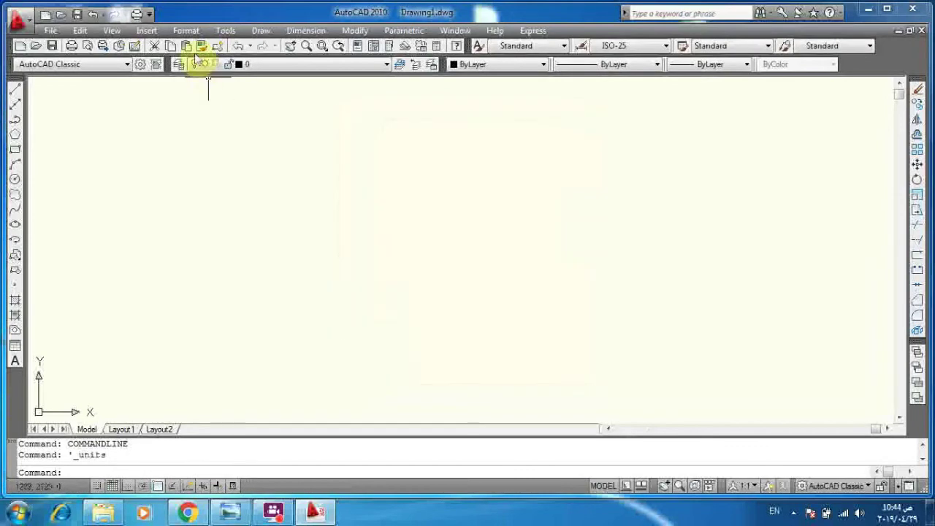
# Set drawing limits from 0,0 to 100,100 and zoom all to fit them.
pyautogui.click(186, 31)
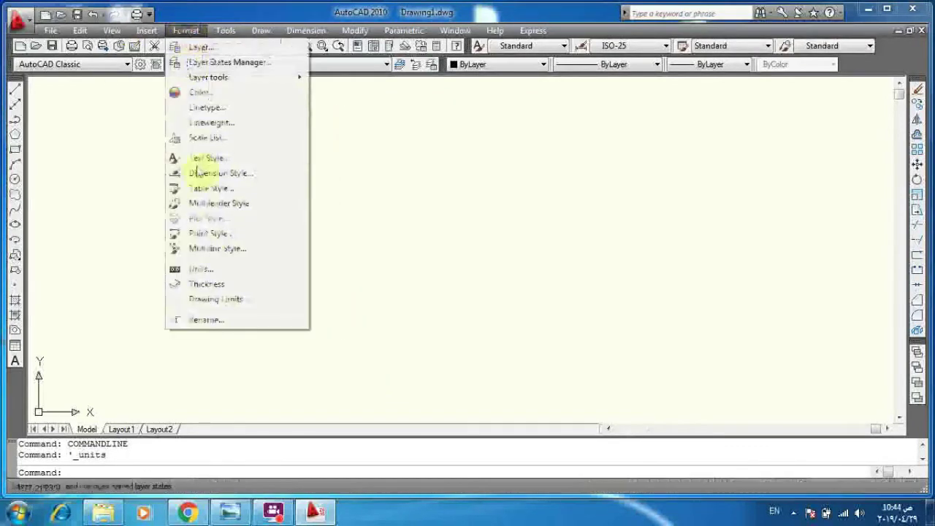
pyautogui.click(215, 299)
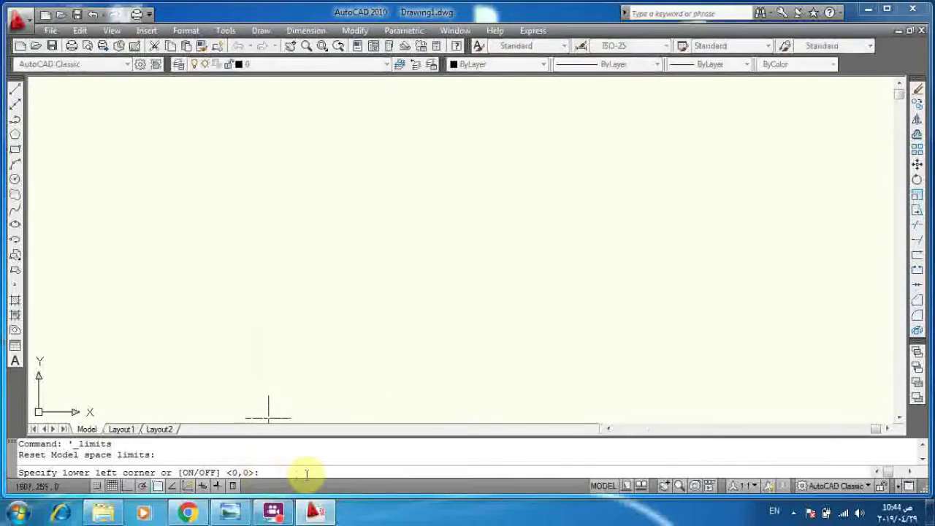
pyautogui.press('Return')
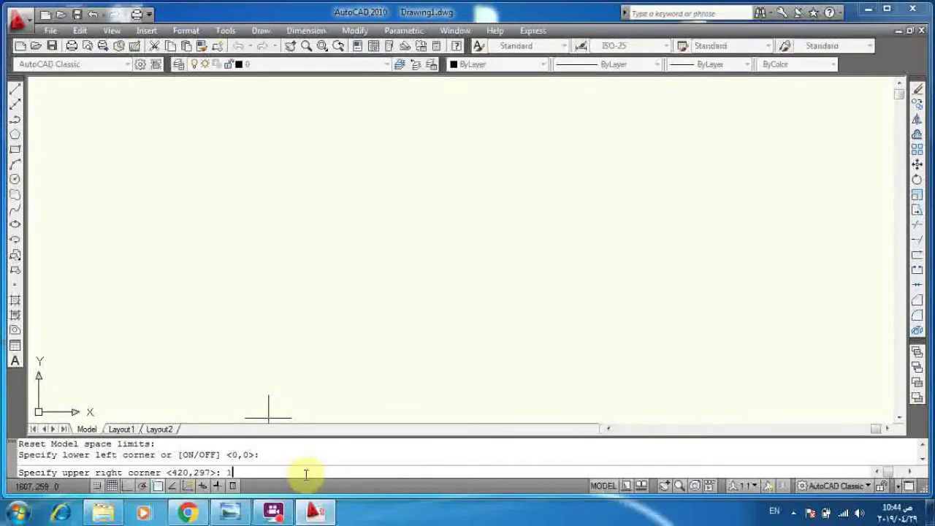
pyautogui.write('100')
pyautogui.press('Return')
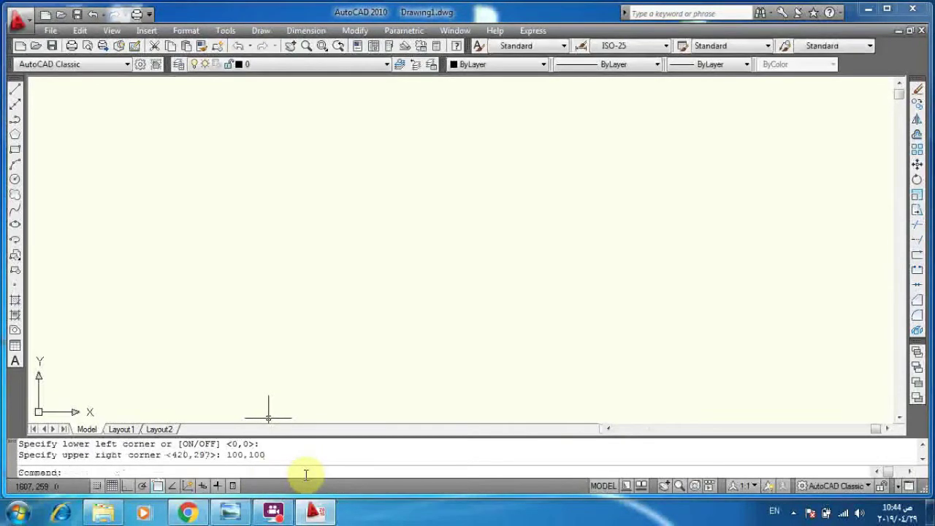
pyautogui.write('z')
pyautogui.press('Return')
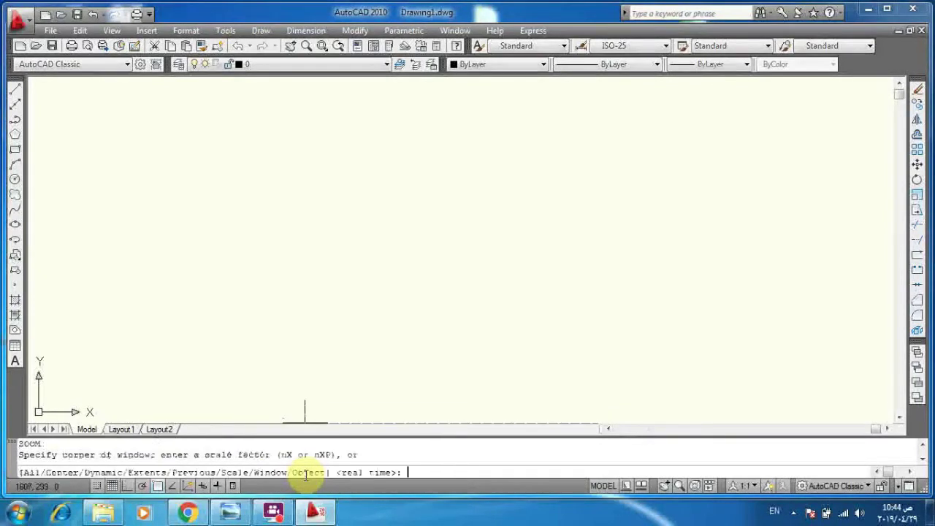
pyautogui.write('a')
pyautogui.press('Return')
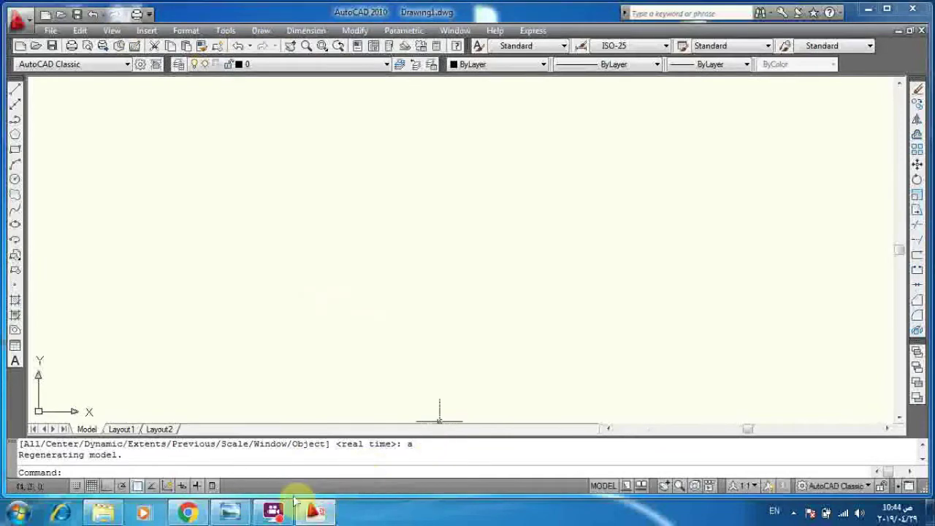
# Review the dimensioned bracket reference image in Photo Viewer, then minimize it.
pyautogui.click(227, 514)
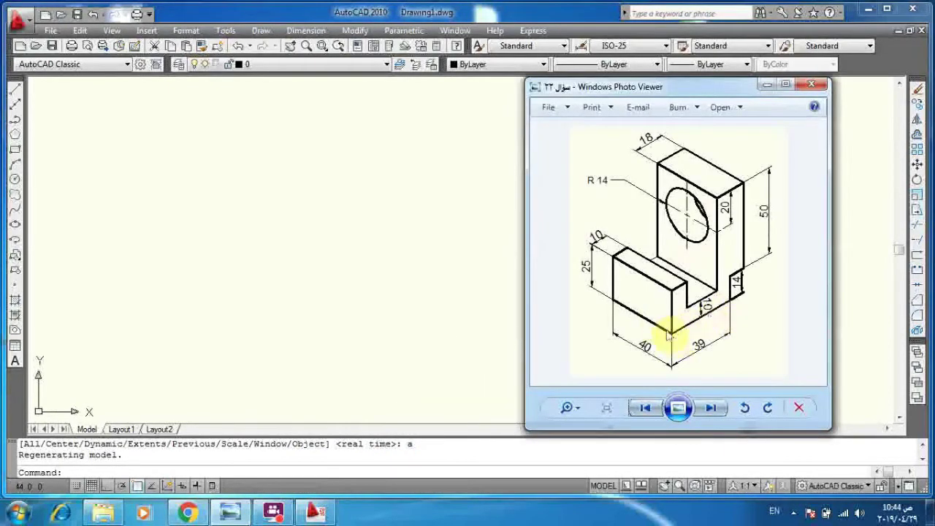
pyautogui.click(767, 84)
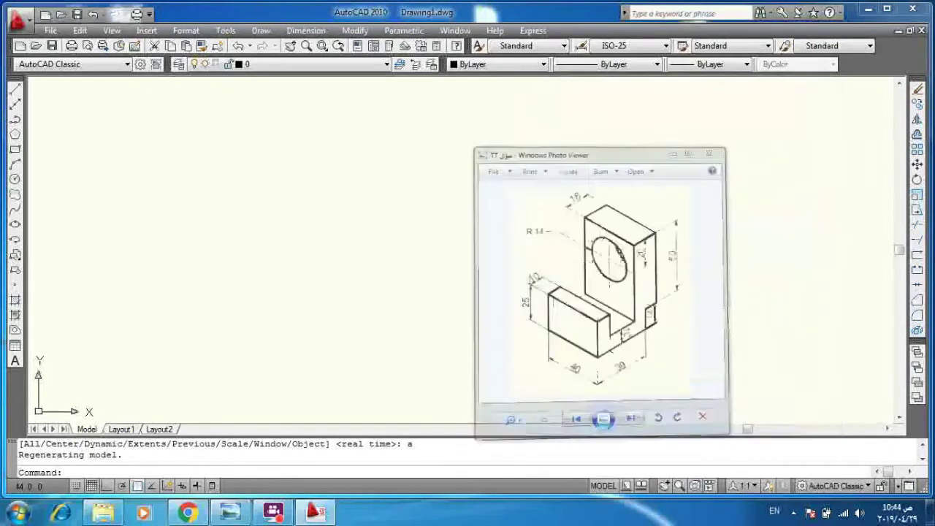
pyautogui.click(111, 30)
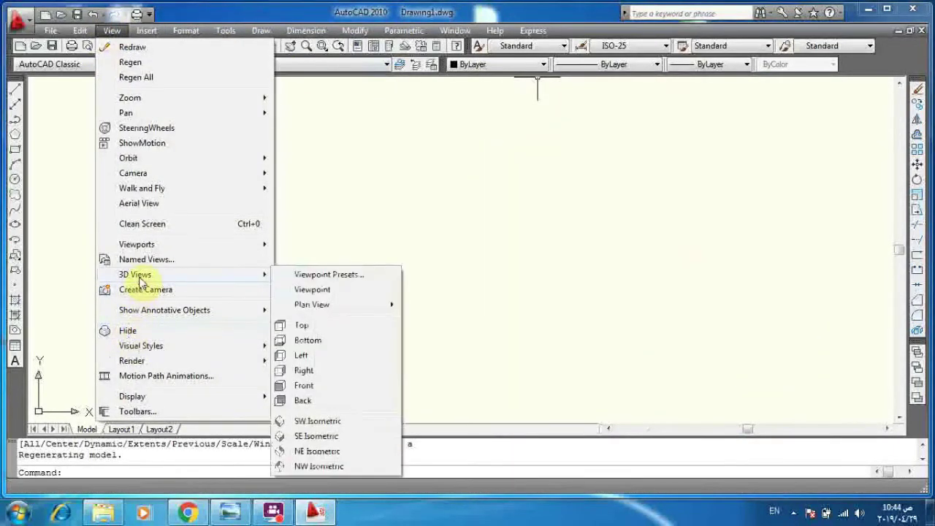
pyautogui.moveTo(135, 274)
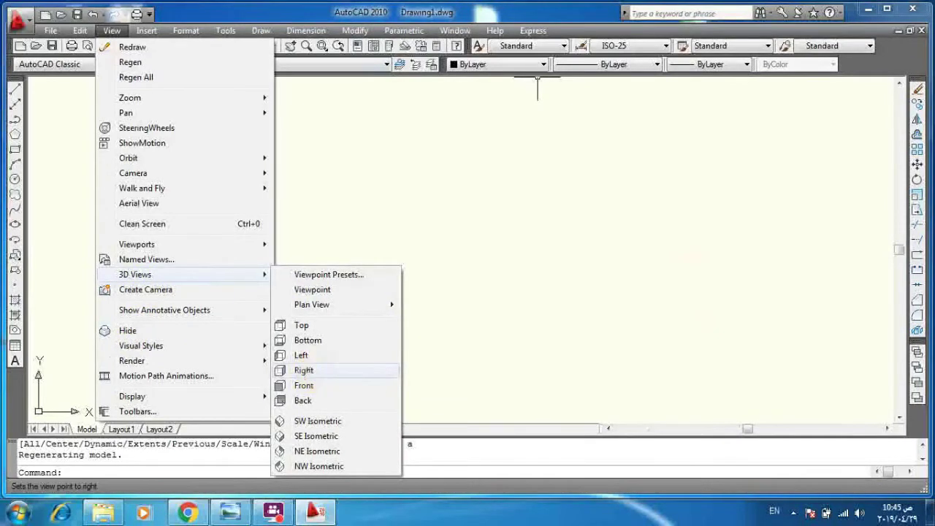
# Switch to the Right view and set the UCS icon to No Origin.
pyautogui.click(303, 371)
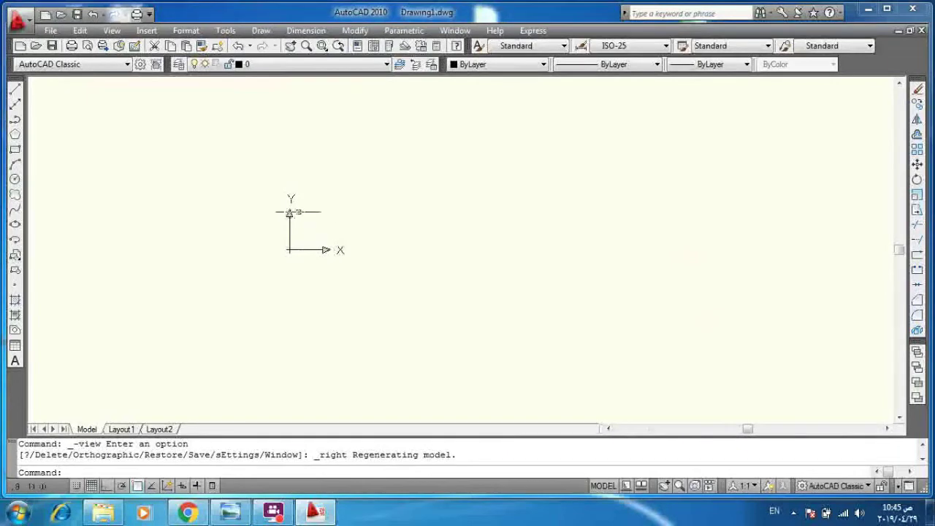
pyautogui.click(111, 30)
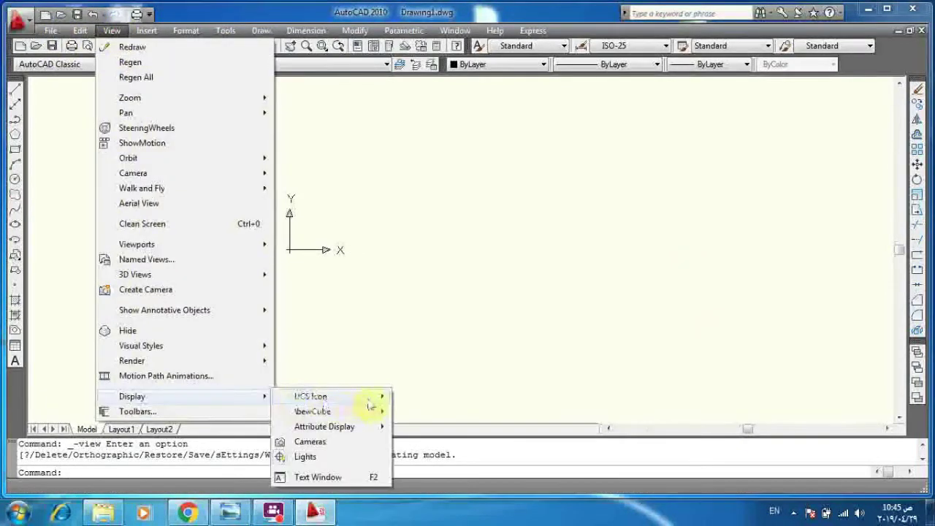
pyautogui.click(422, 411)
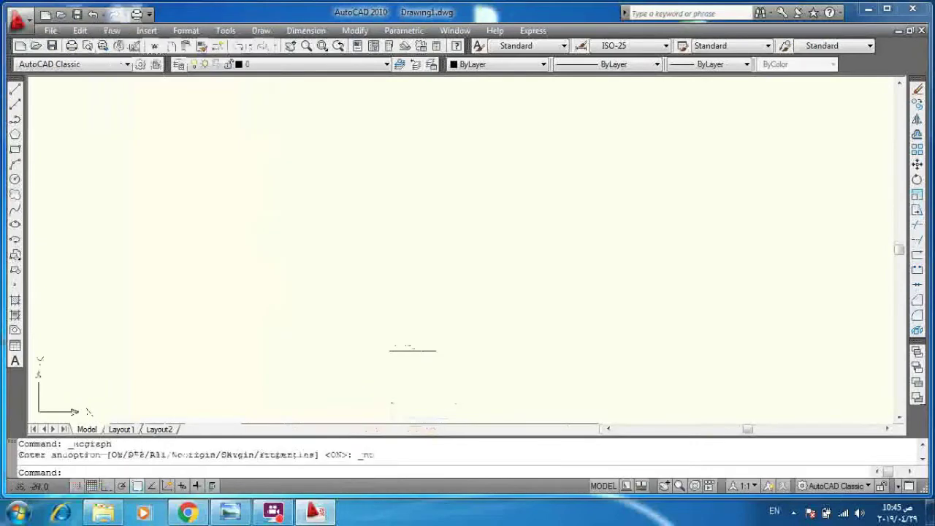
# Start the profile lines with Ortho on: edges of 39, 14, 9, 50 and 18.
pyautogui.click(14, 88)
pyautogui.click(325, 360)
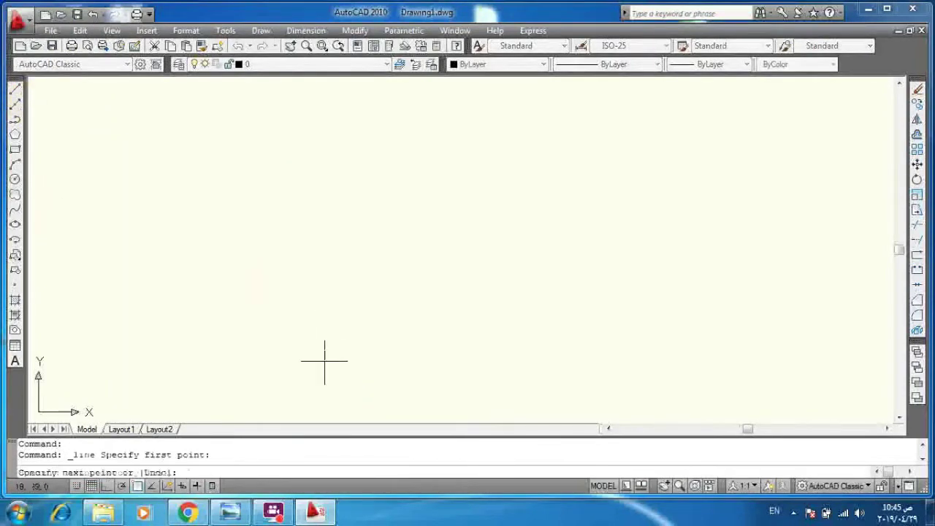
pyautogui.click(107, 486)
pyautogui.write('30')
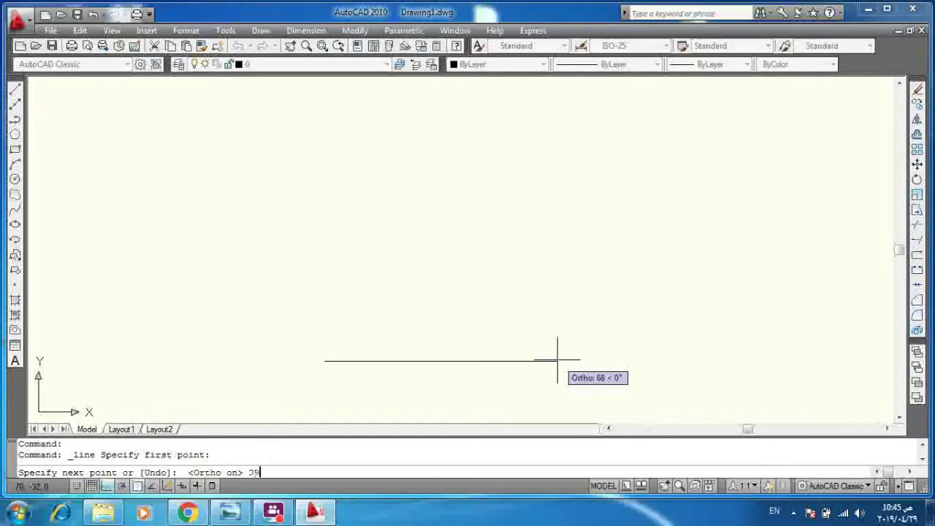
pyautogui.press('Return')
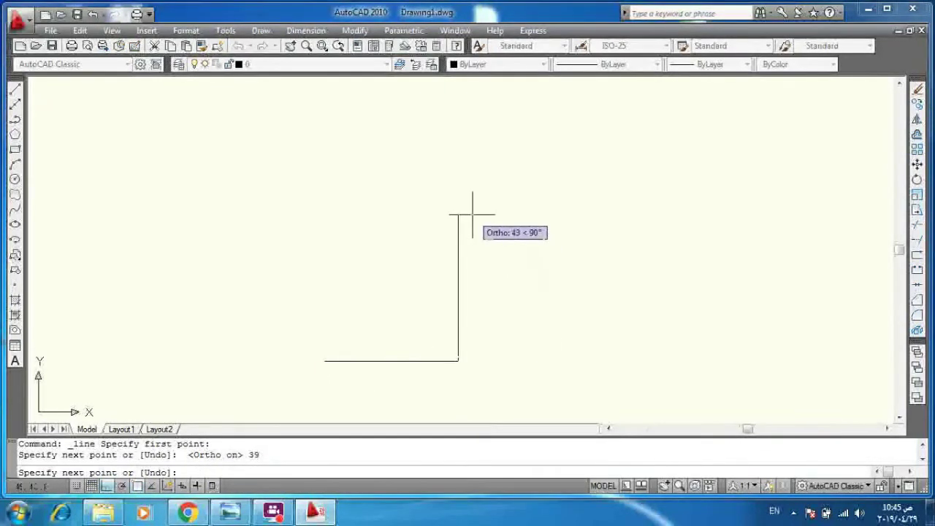
pyautogui.write('14')
pyautogui.press('Return')
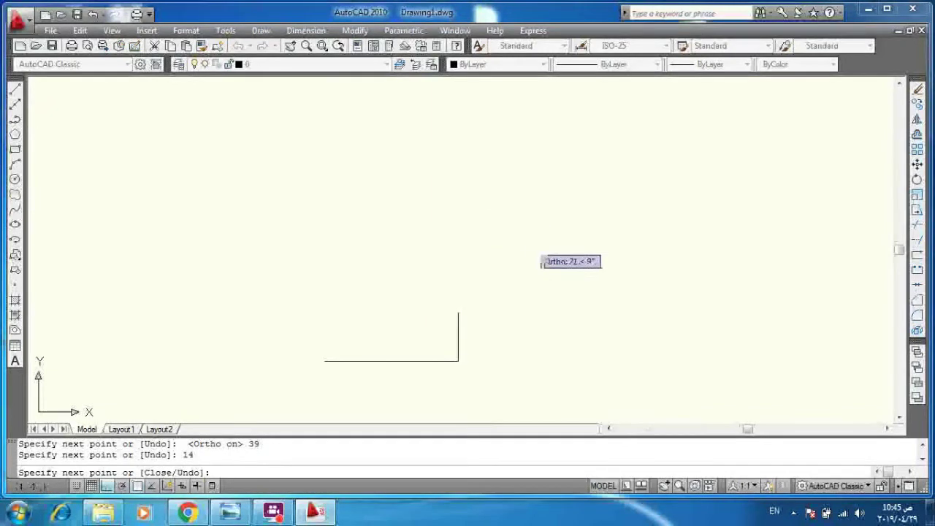
pyautogui.write('9')
pyautogui.press('Return')
pyautogui.write('58')
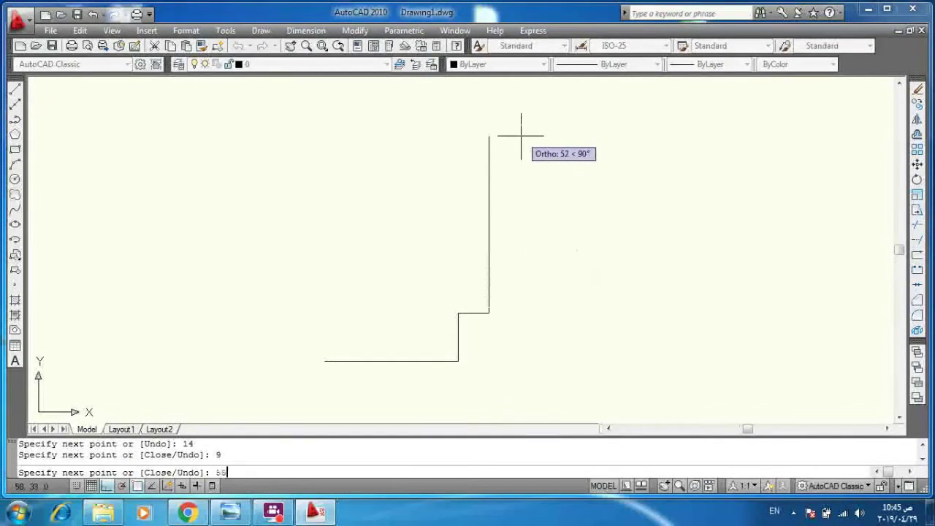
pyautogui.press('Return')
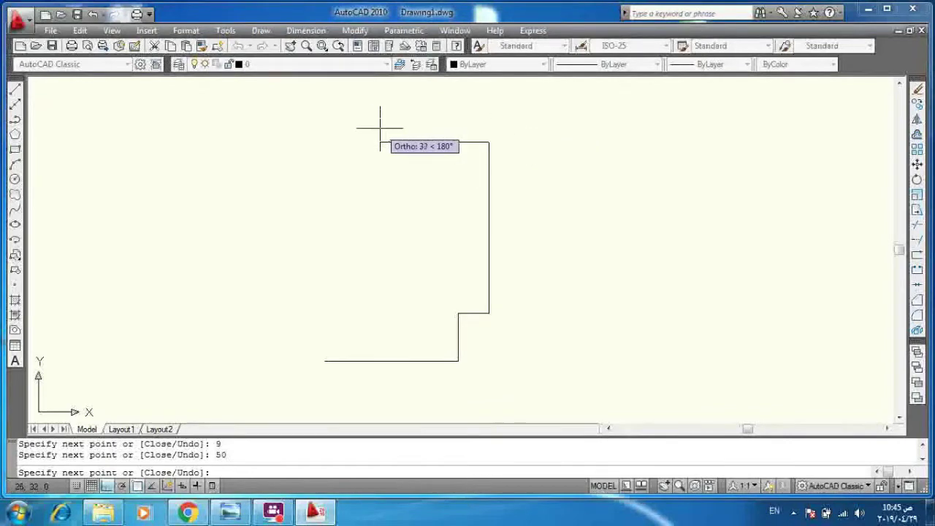
pyautogui.write('18')
pyautogui.press('Return')
# Finish the profile with edges of 54, 20, 15, 10 and 25, closing the outline.
pyautogui.write('54')
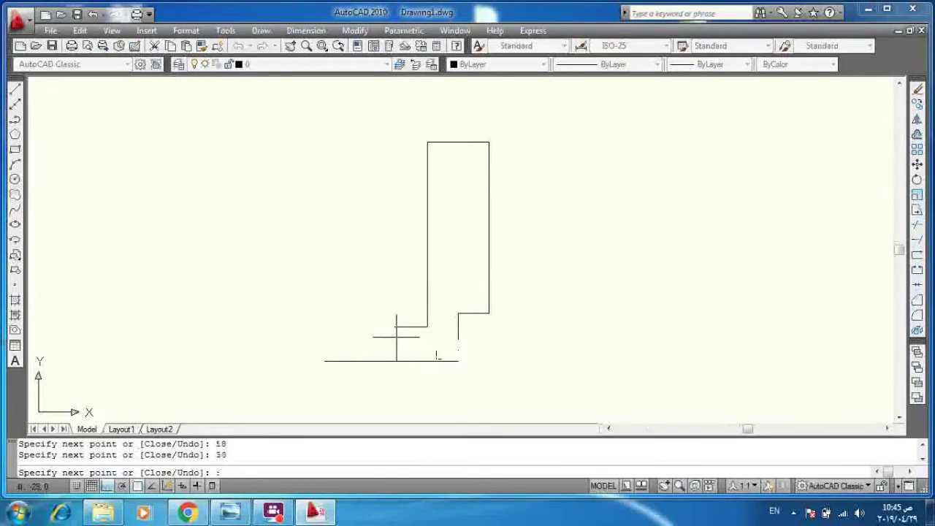
pyautogui.press('Return')
pyautogui.write('20')
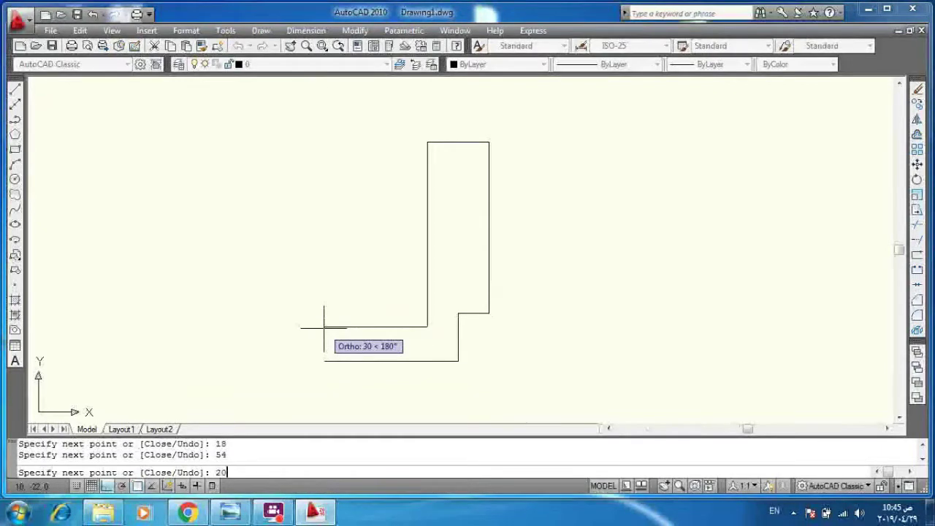
pyautogui.press('Return')
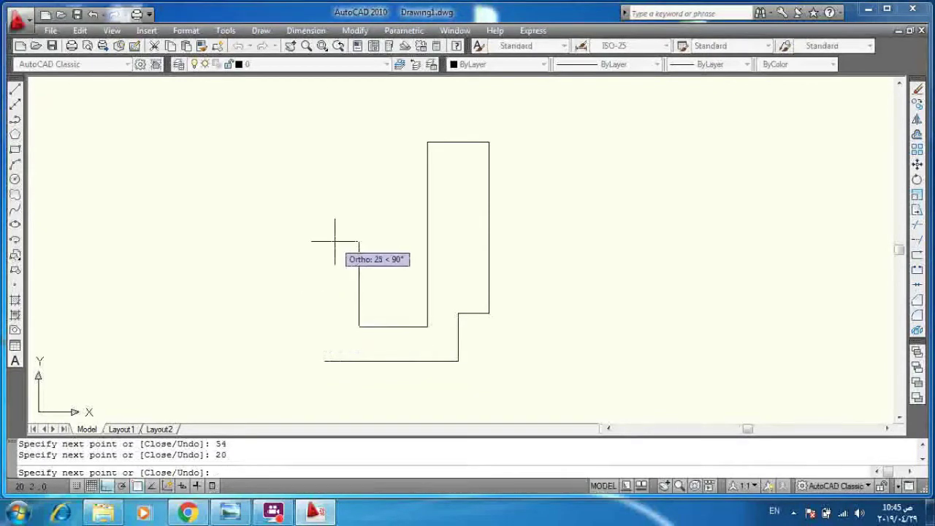
pyautogui.write('15')
pyautogui.press('Return')
pyautogui.write('1')
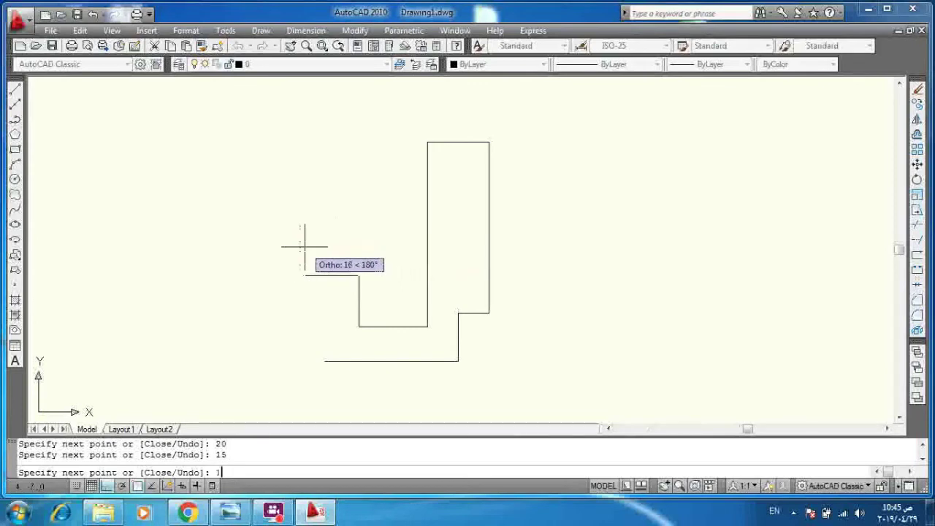
pyautogui.write('0')
pyautogui.press('Return')
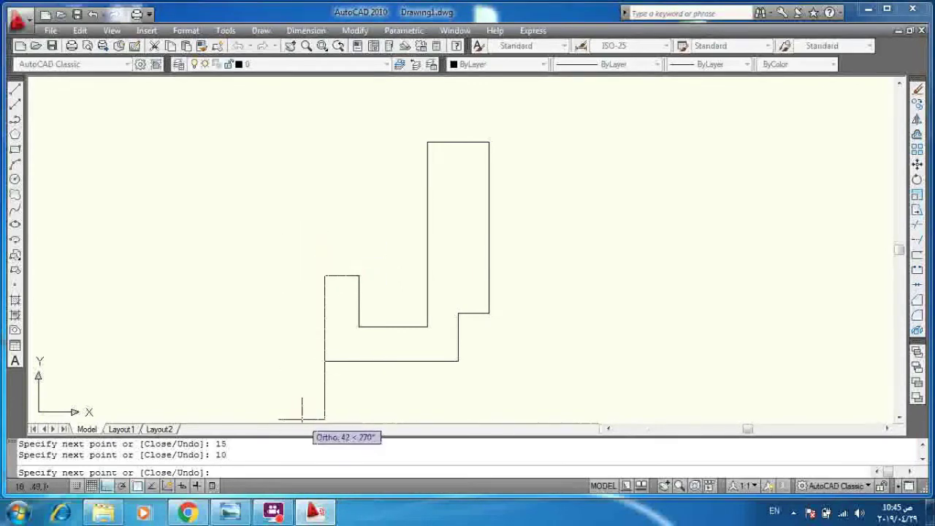
pyautogui.write('25')
pyautogui.press('Return')
pyautogui.rightClick(311, 146)
pyautogui.click(349, 162)
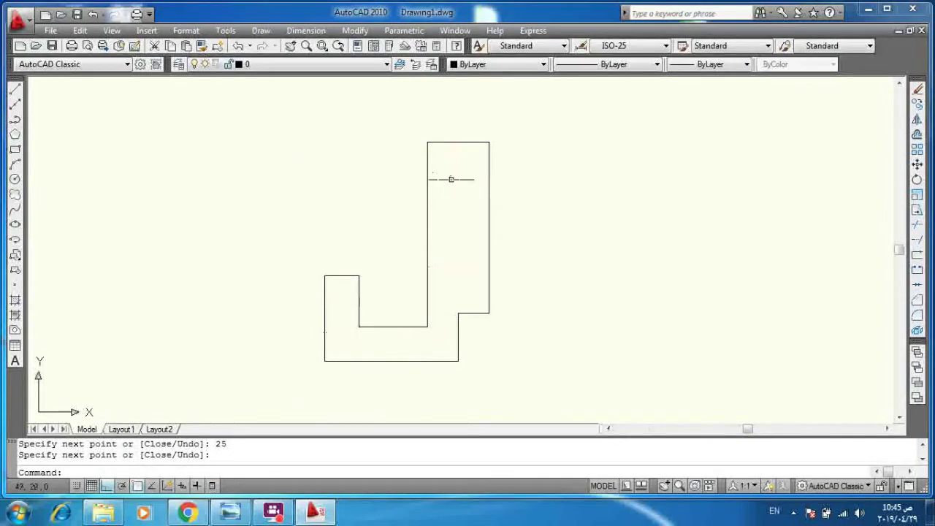
# Create one closed boundary polyline by picking a point inside the stepped outline.
pyautogui.click(263, 31)
pyautogui.click(262, 31)
pyautogui.click(487, 136)
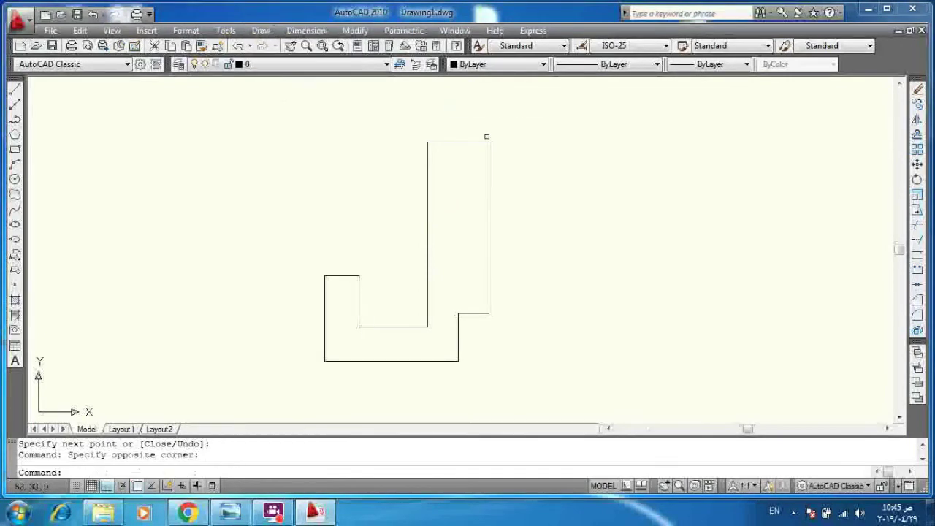
pyautogui.click(431, 146)
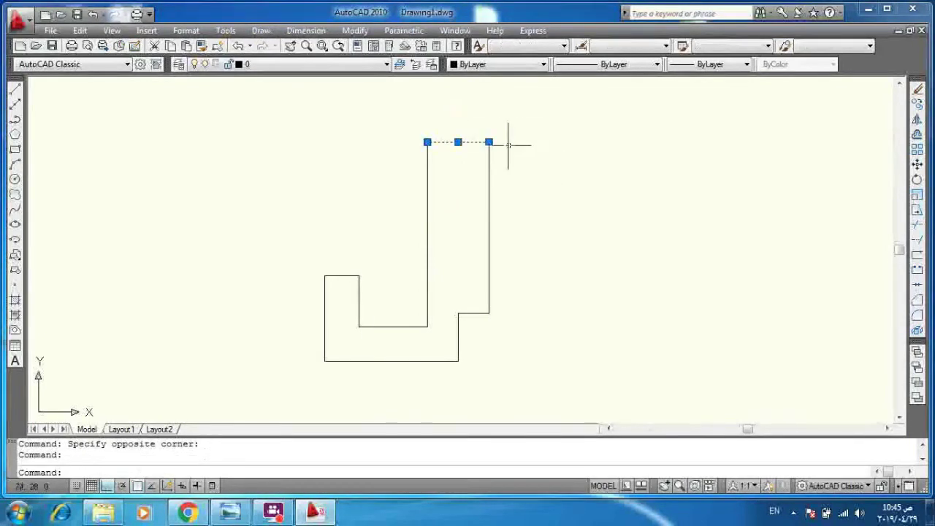
pyautogui.press('Escape')
pyautogui.click(263, 32)
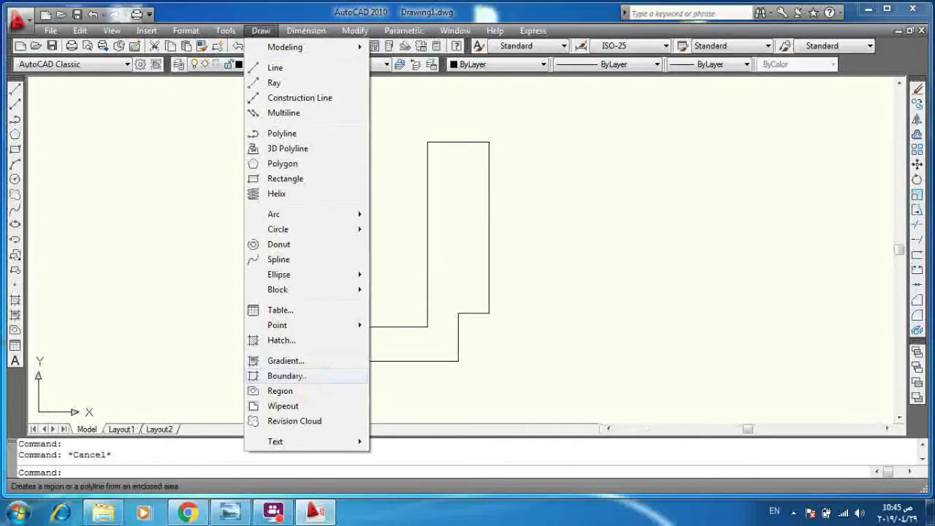
pyautogui.click(293, 376)
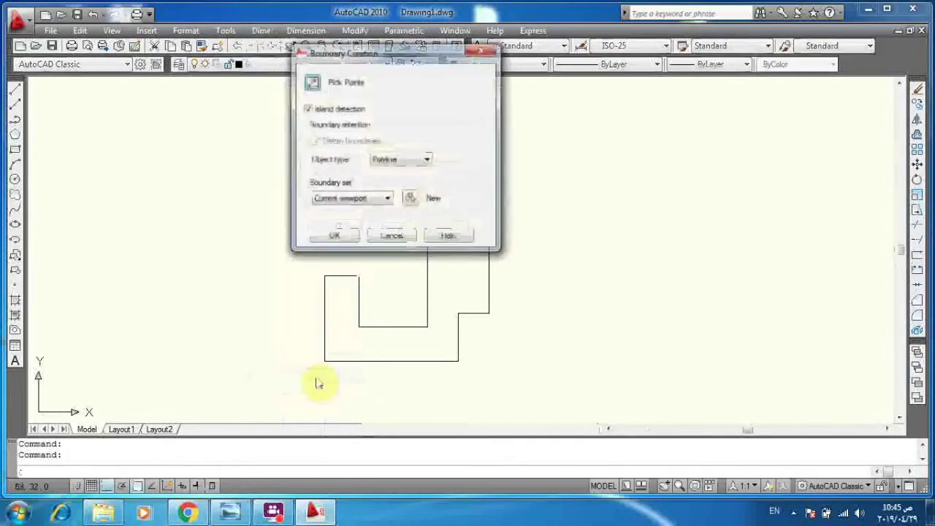
pyautogui.click(311, 82)
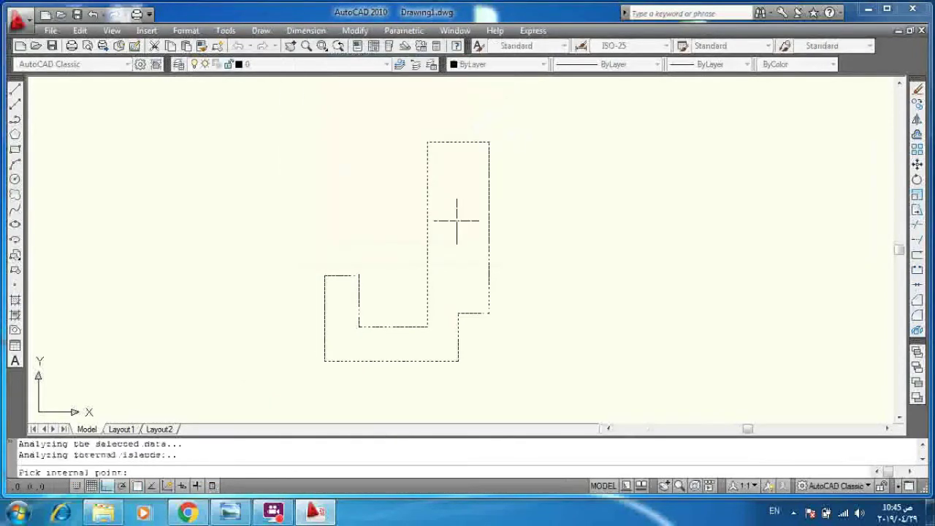
pyautogui.press('Return')
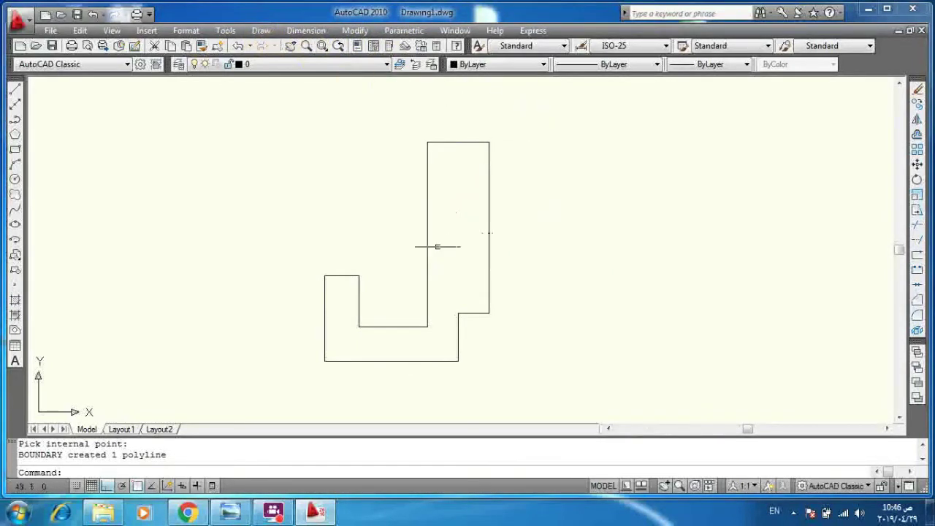
# Extrude the profile polyline 40 units into a solid after checking the reference height.
pyautogui.click(265, 31)
pyautogui.moveTo(292, 47)
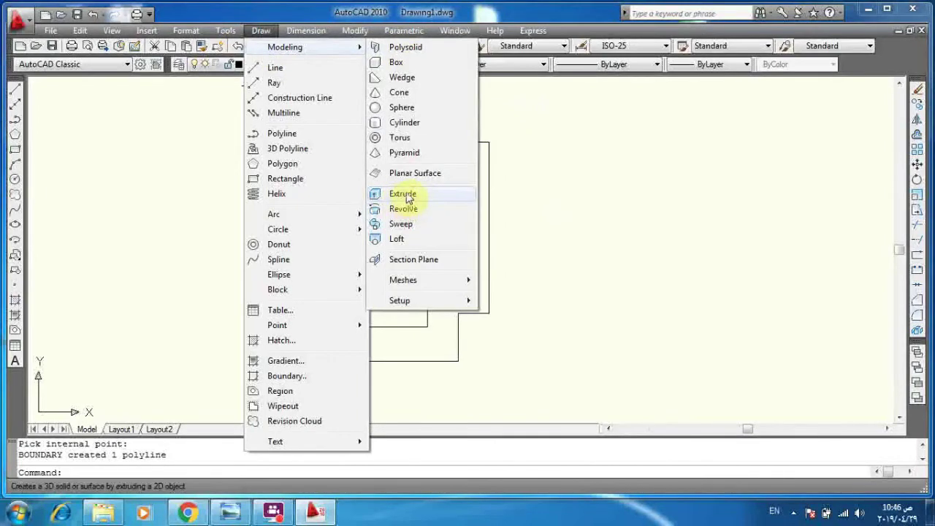
pyautogui.click(402, 194)
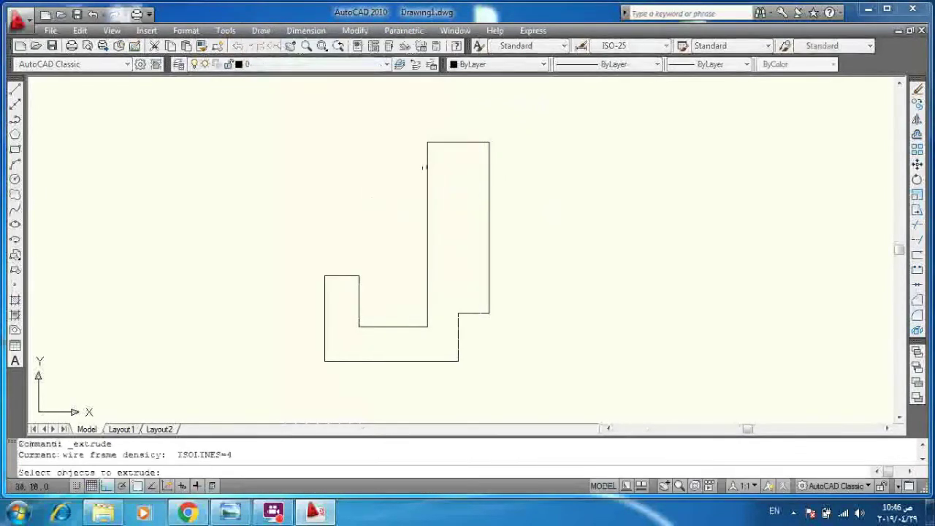
pyautogui.click(428, 160)
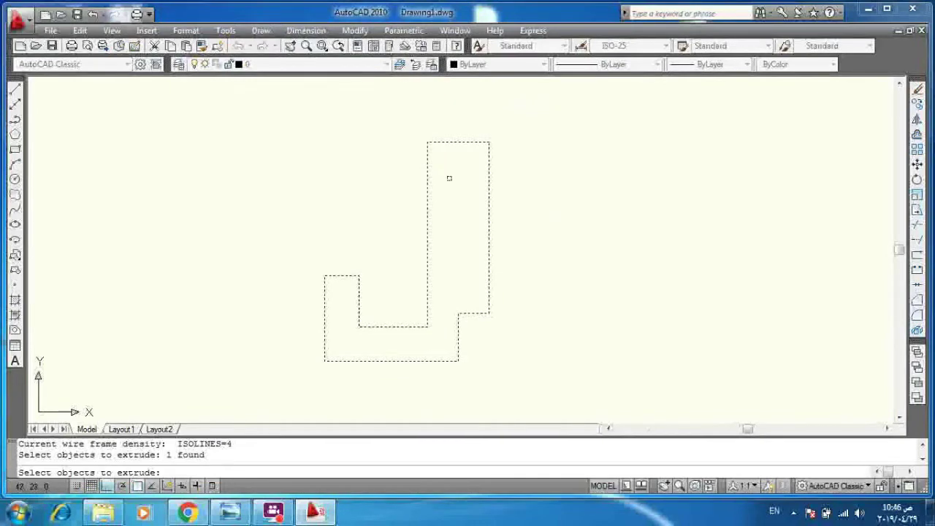
pyautogui.press('Return')
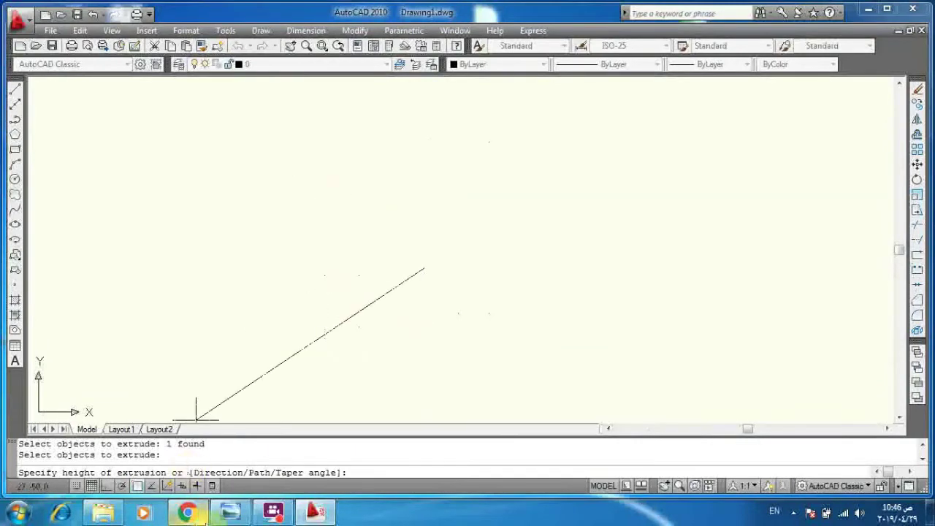
pyautogui.click(230, 512)
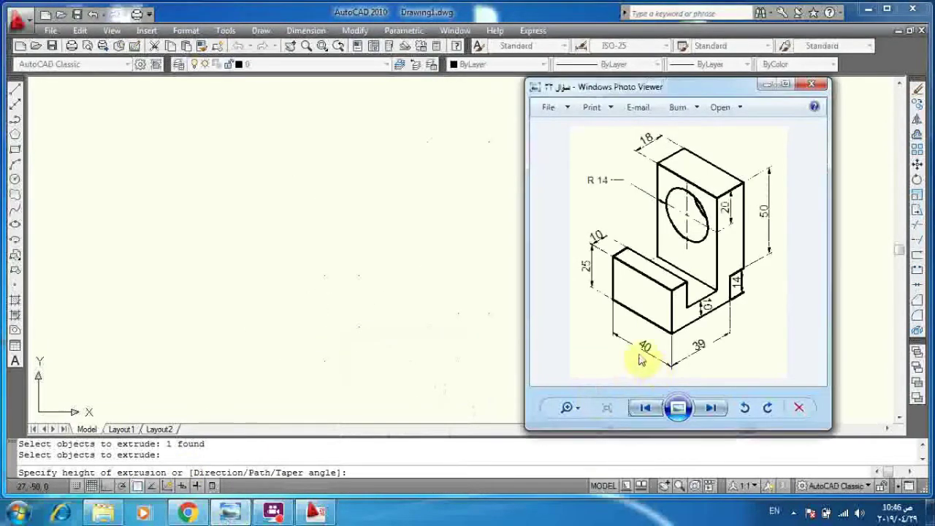
pyautogui.click(767, 85)
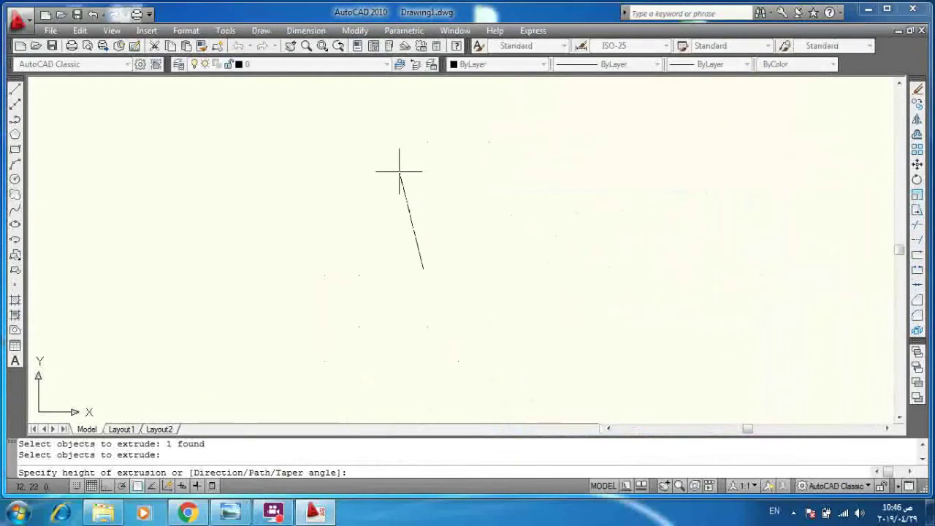
pyautogui.write('40')
pyautogui.press('Return')
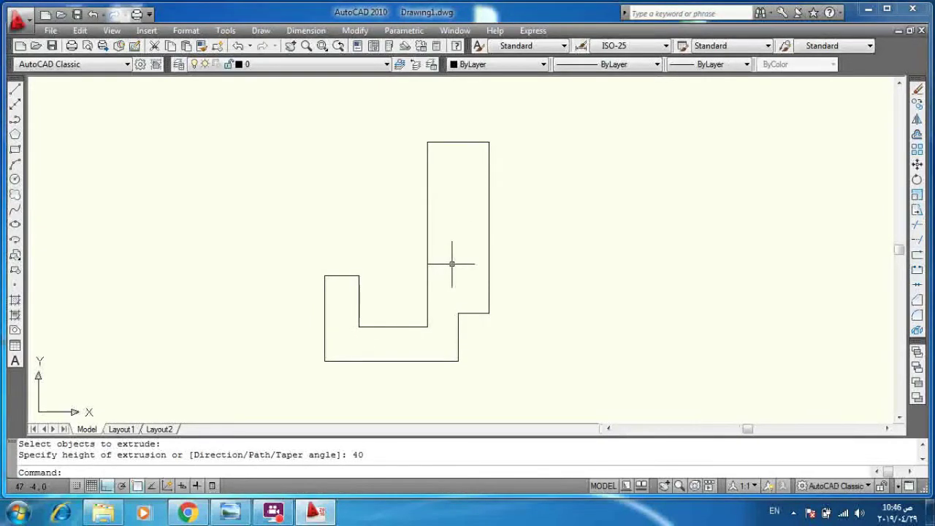
pyautogui.click(119, 32)
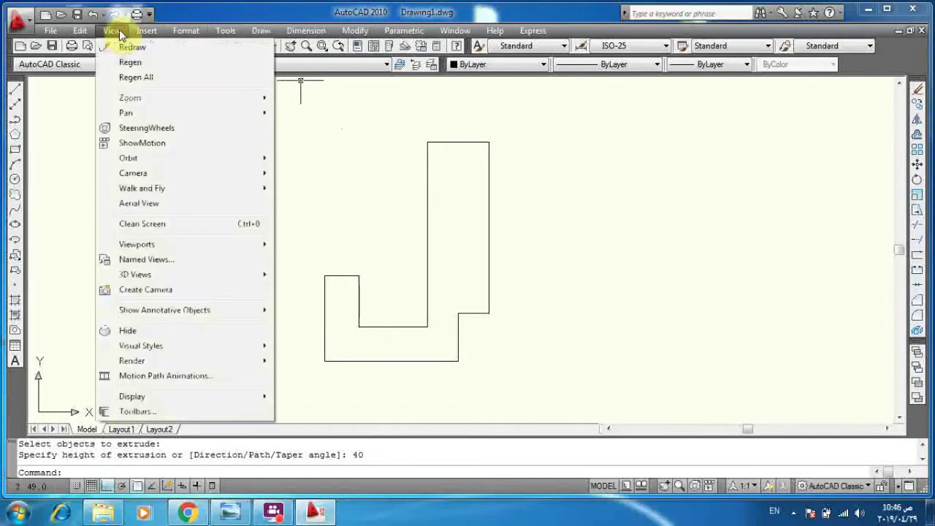
pyautogui.moveTo(135, 274)
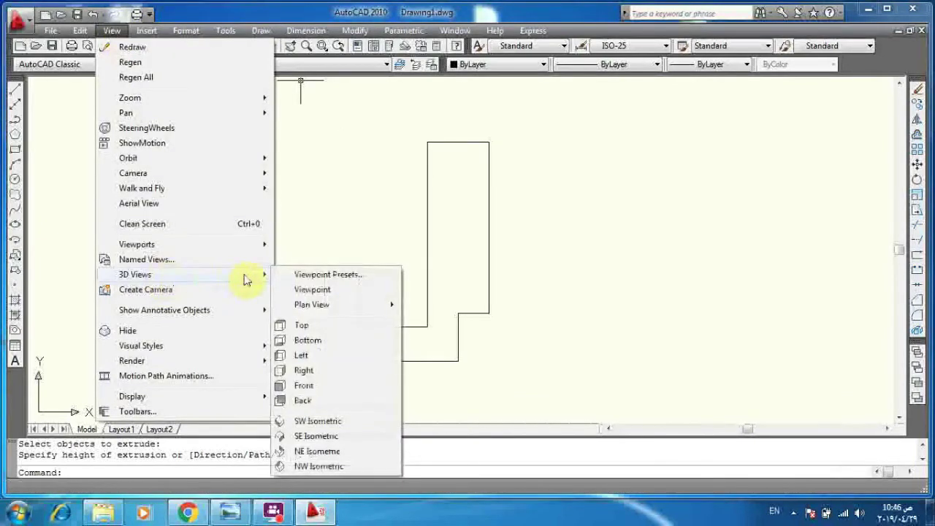
# Switch to SE Isometric view and re-check the reference drawing.
pyautogui.click(319, 439)
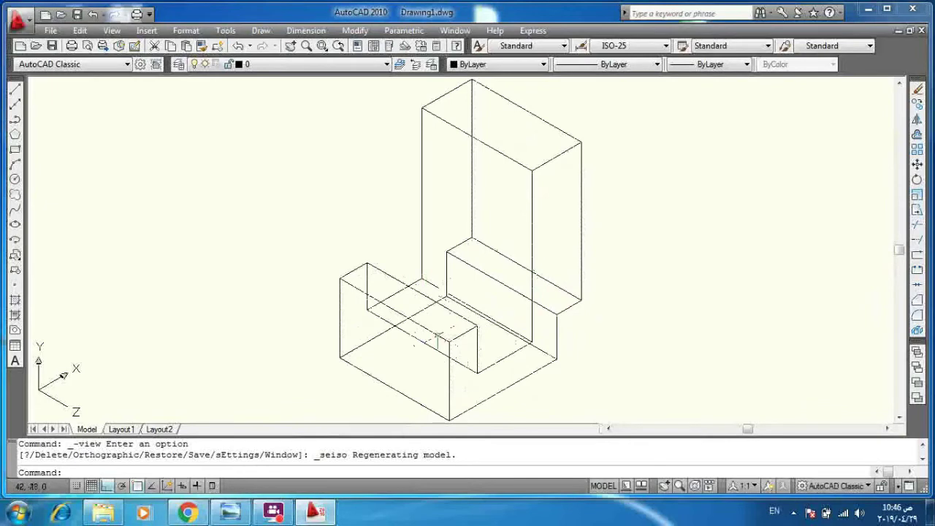
pyautogui.click(241, 517)
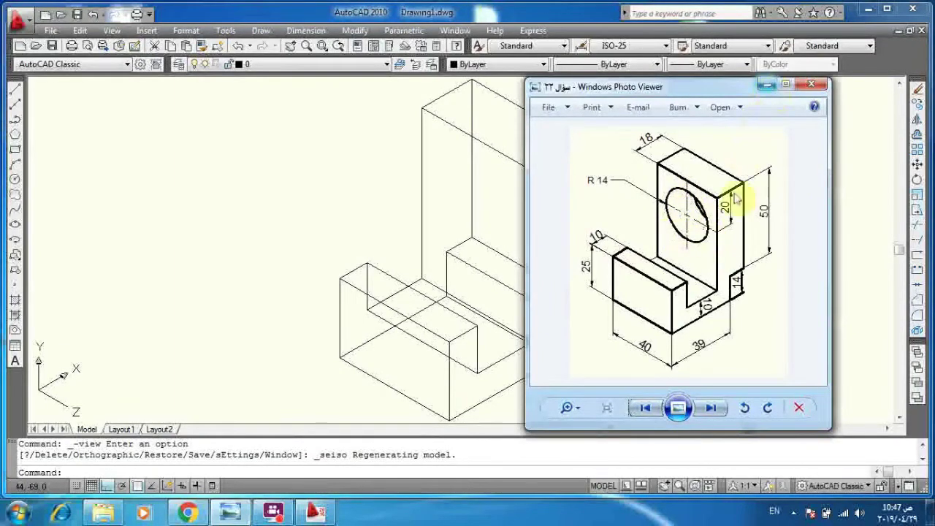
pyautogui.click(767, 84)
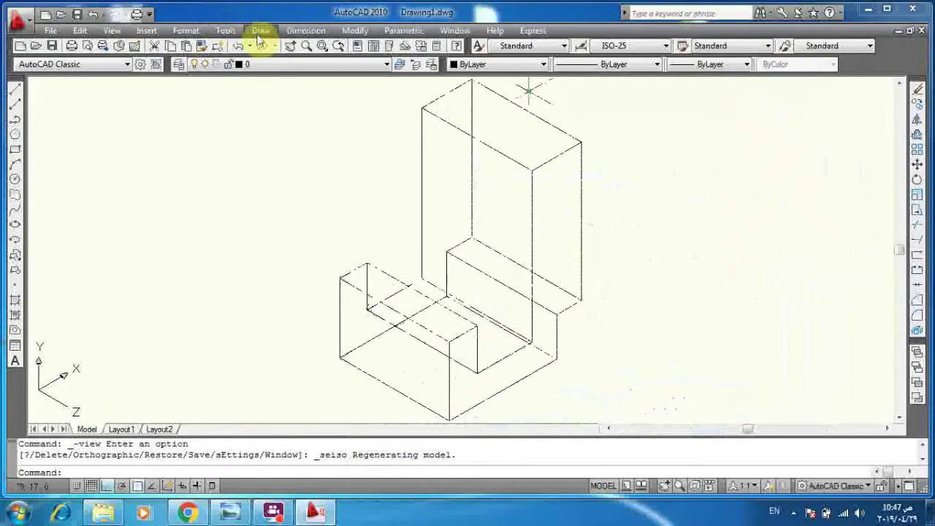
pyautogui.click(111, 30)
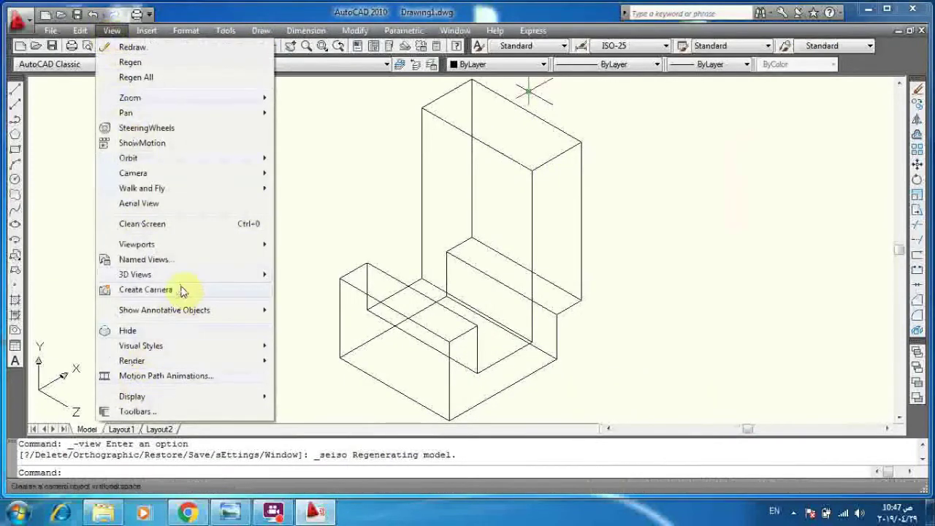
pyautogui.moveTo(136, 274)
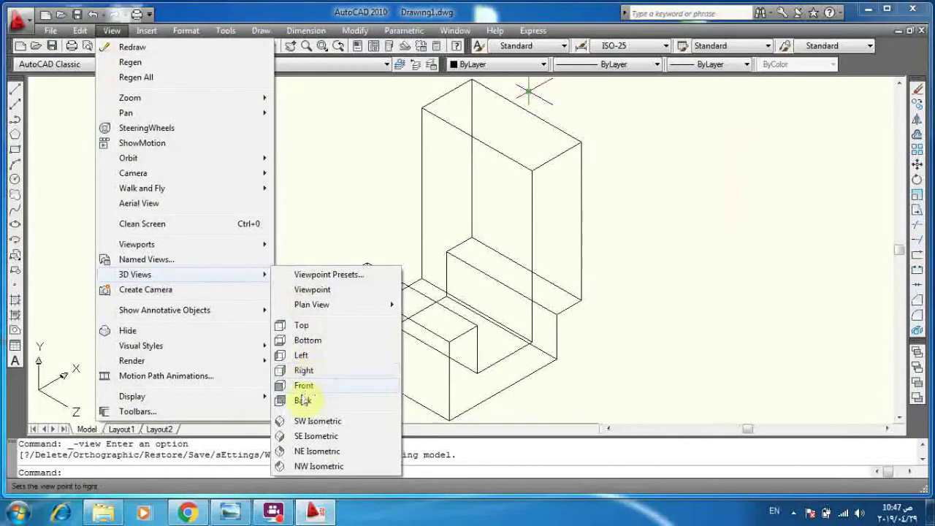
# Switch to the Back view and draw a 20-unit vertical guide line from the top-edge midpoint.
pyautogui.click(302, 400)
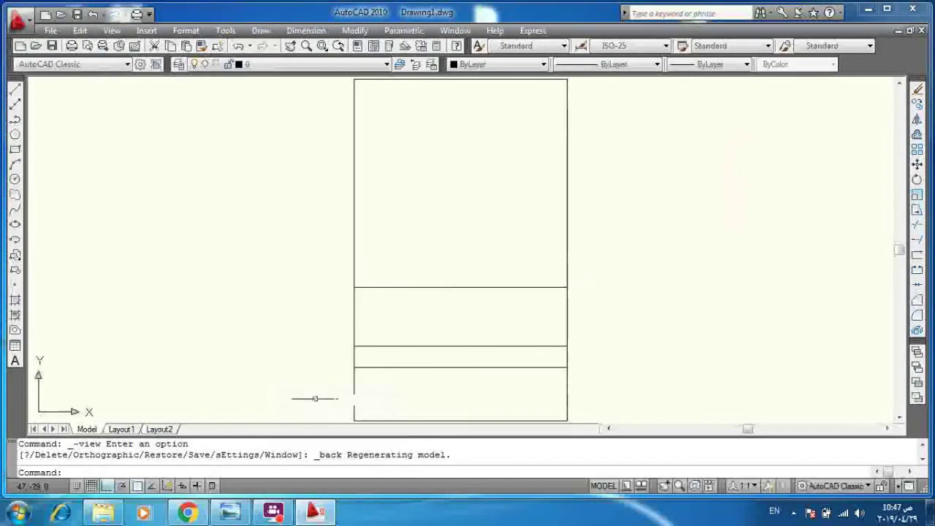
pyautogui.click(15, 88)
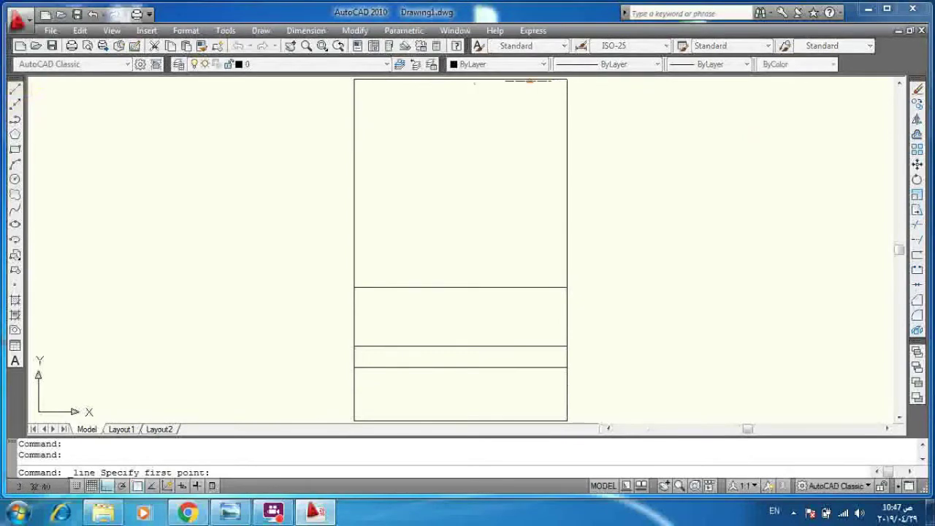
pyautogui.click(460, 79)
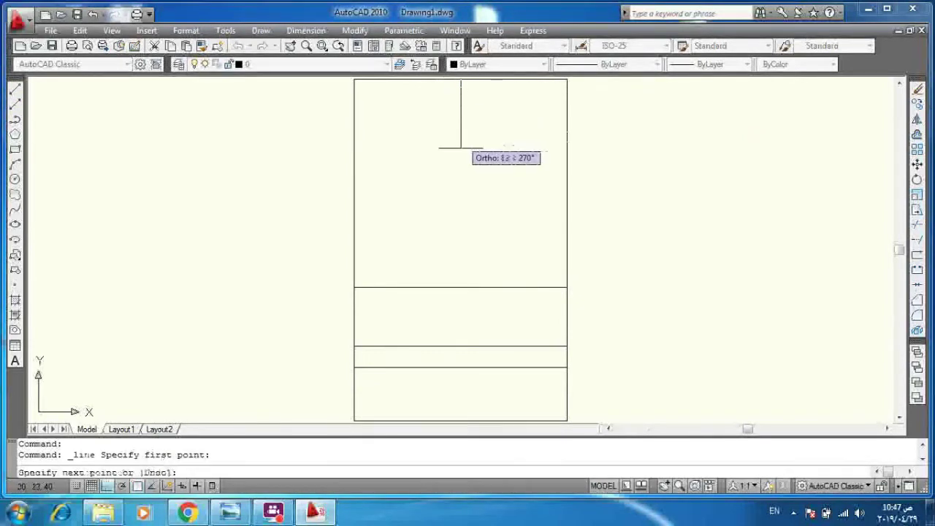
pyautogui.write('20')
pyautogui.press('Return')
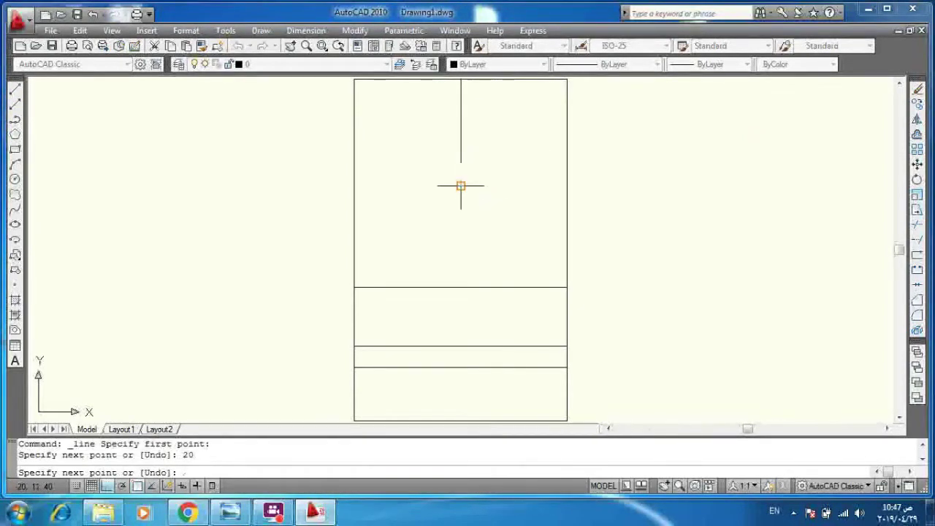
pyautogui.rightClick(476, 155)
pyautogui.click(494, 158)
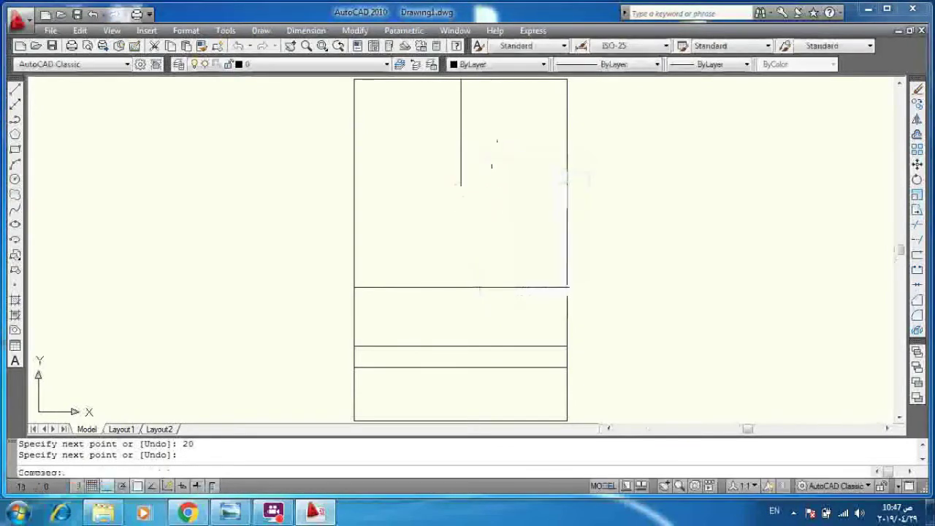
# Draw a radius-14 circle at the guide line's lower end, then erase the guide line.
pyautogui.click(261, 30)
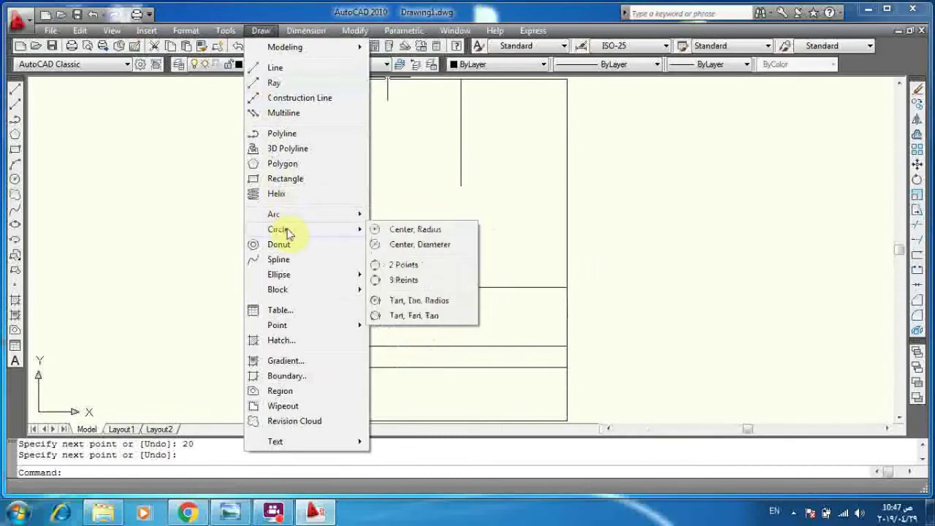
pyautogui.moveTo(278, 229)
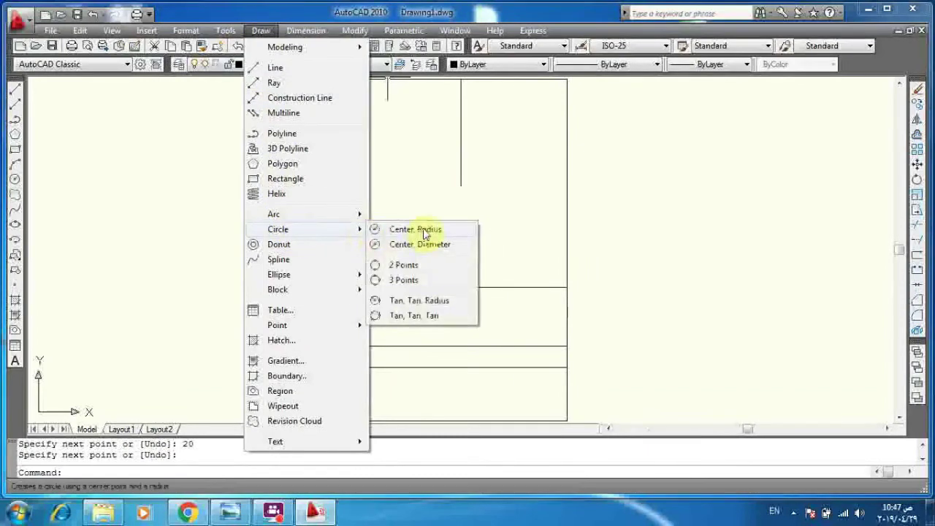
pyautogui.click(427, 233)
pyautogui.click(461, 185)
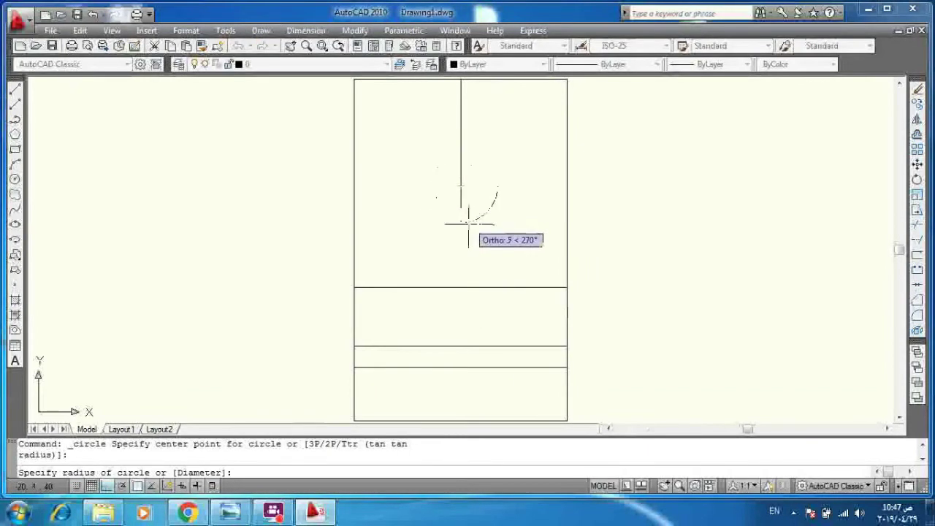
pyautogui.write('14')
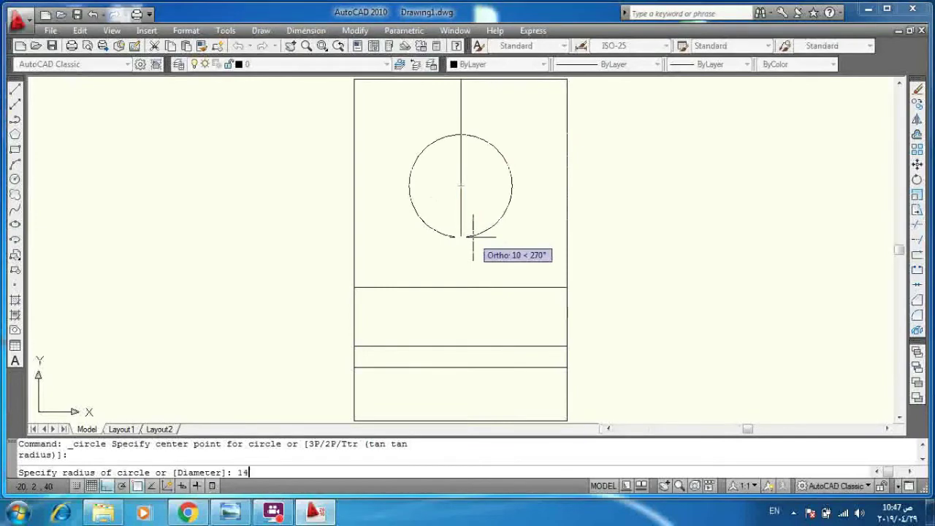
pyautogui.press('Return')
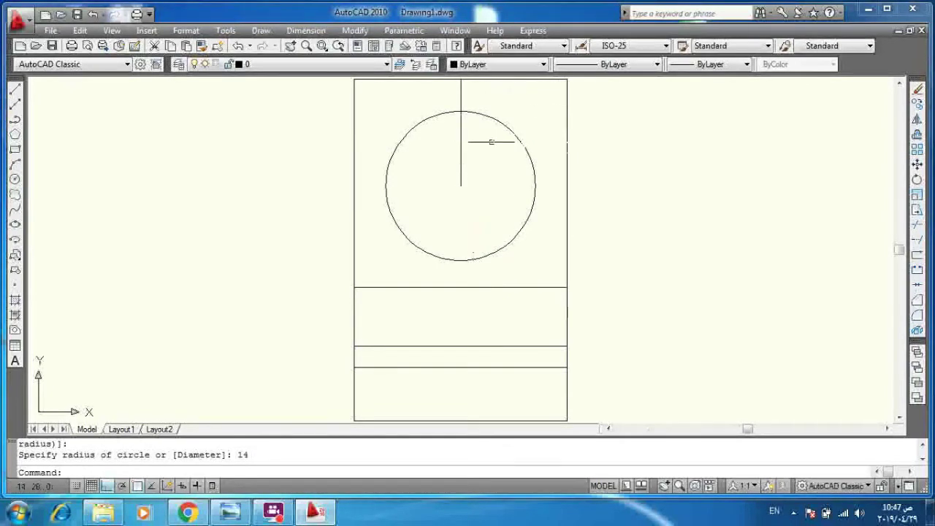
pyautogui.click(460, 140)
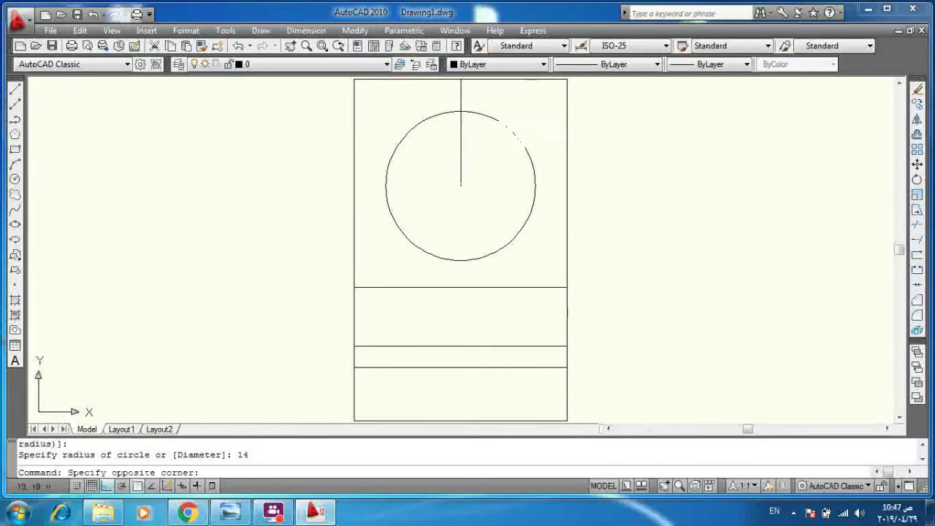
pyautogui.click(459, 144)
pyautogui.click(460, 140)
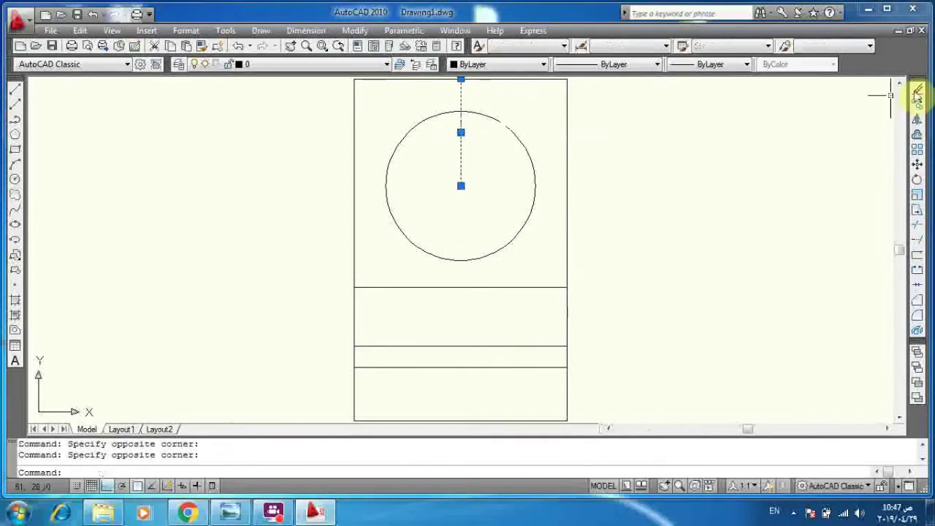
pyautogui.click(924, 90)
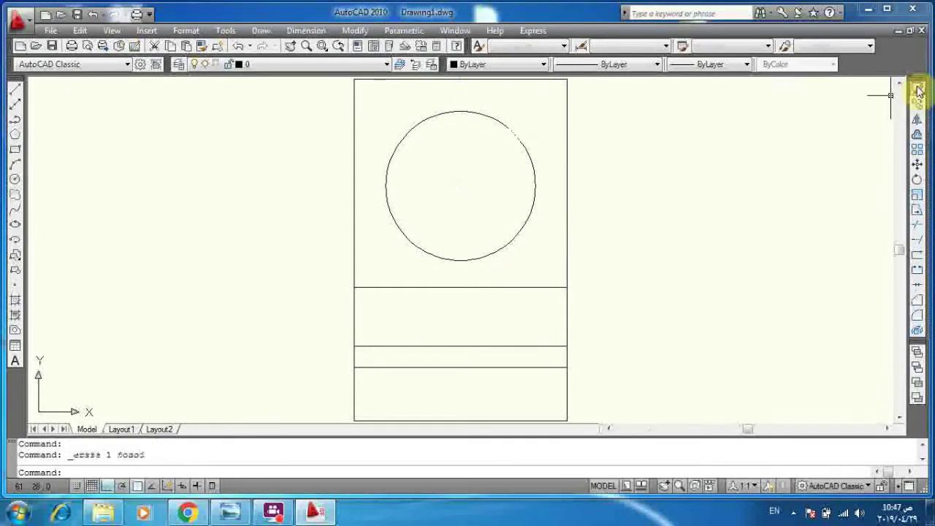
# Extrude the radius-14 circle 20 units into a cylinder.
pyautogui.click(262, 30)
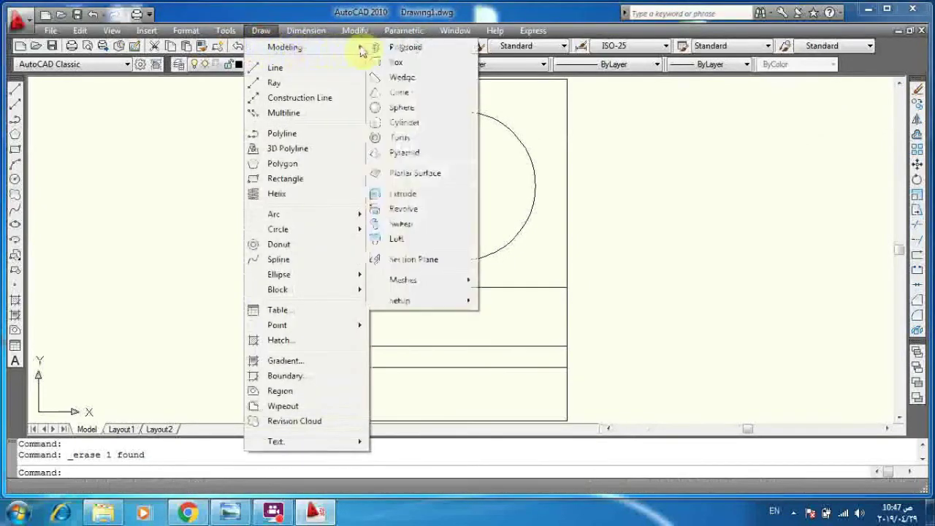
pyautogui.moveTo(292, 46)
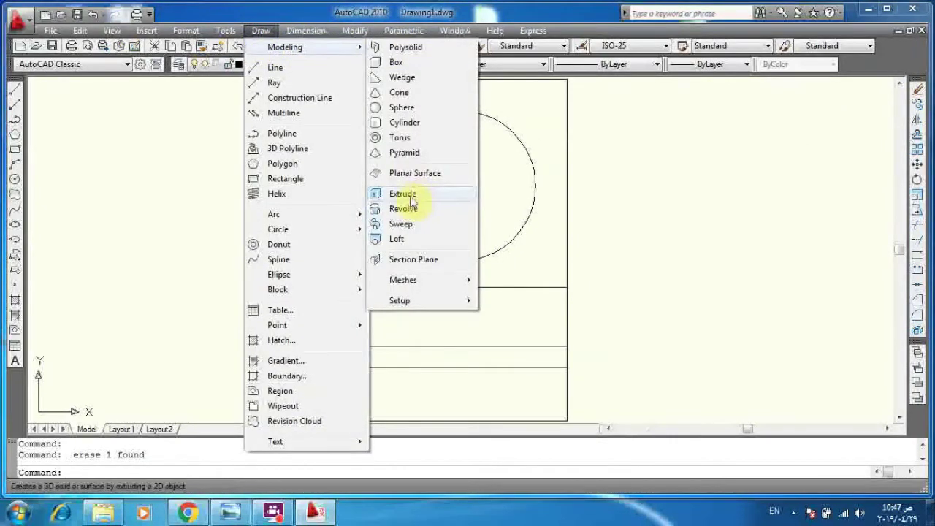
pyautogui.click(403, 193)
pyautogui.click(499, 119)
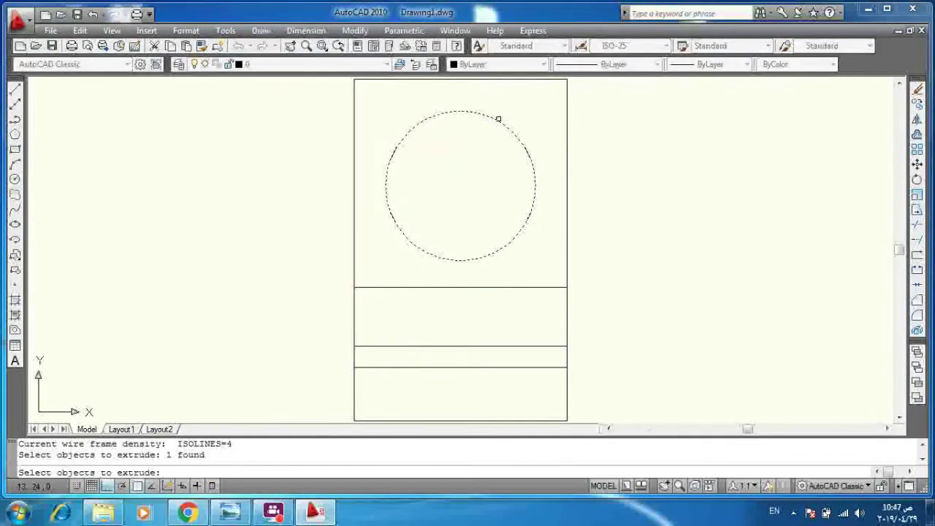
pyautogui.press('Return')
pyautogui.write('20')
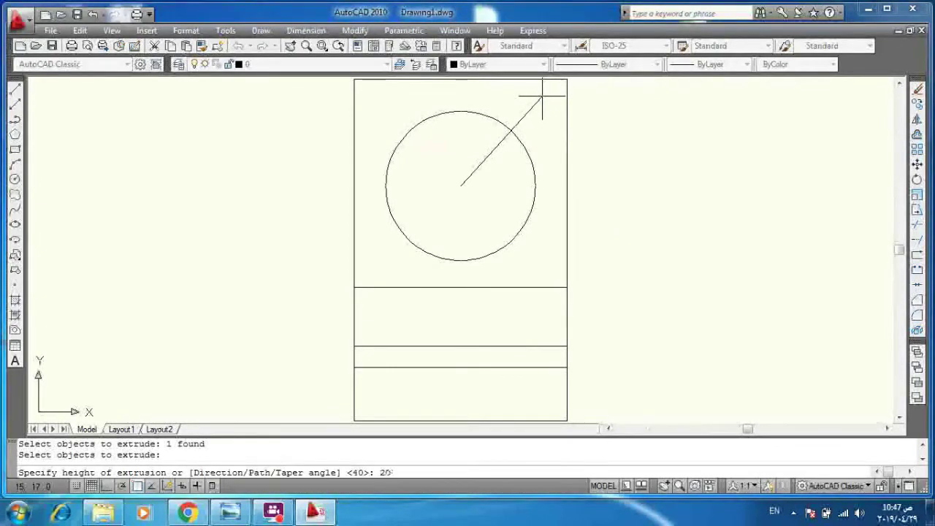
pyautogui.press('Return')
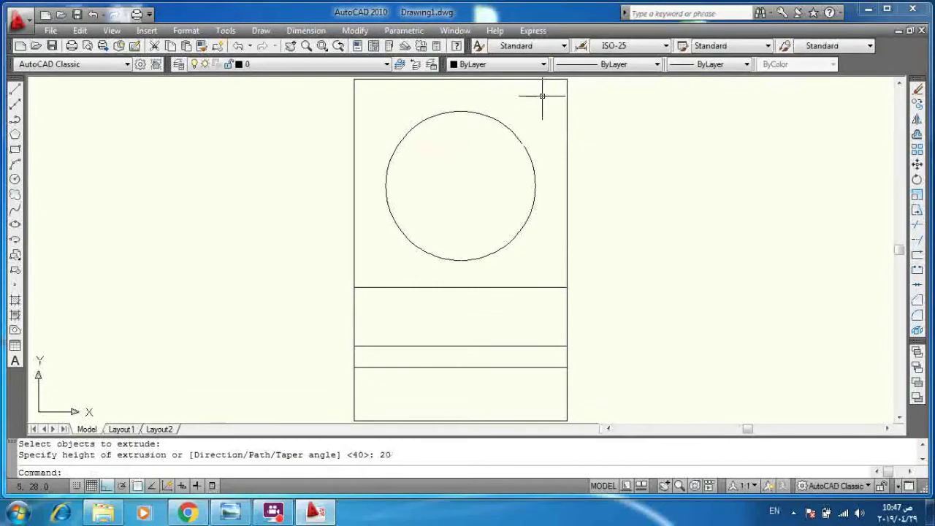
pyautogui.click(112, 30)
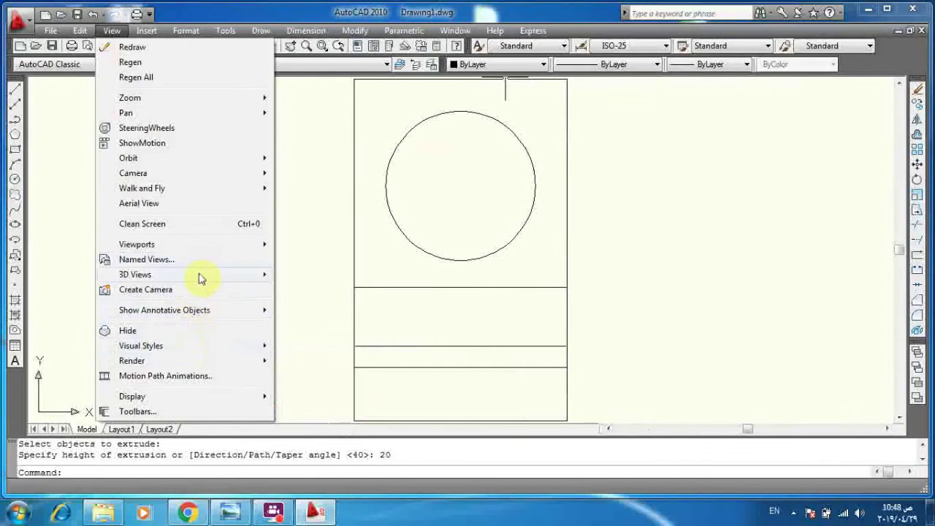
# Switch to SE Isometric, apply the Conceptual visual style, and review the reference drawing.
pyautogui.moveTo(135, 274)
pyautogui.click(307, 434)
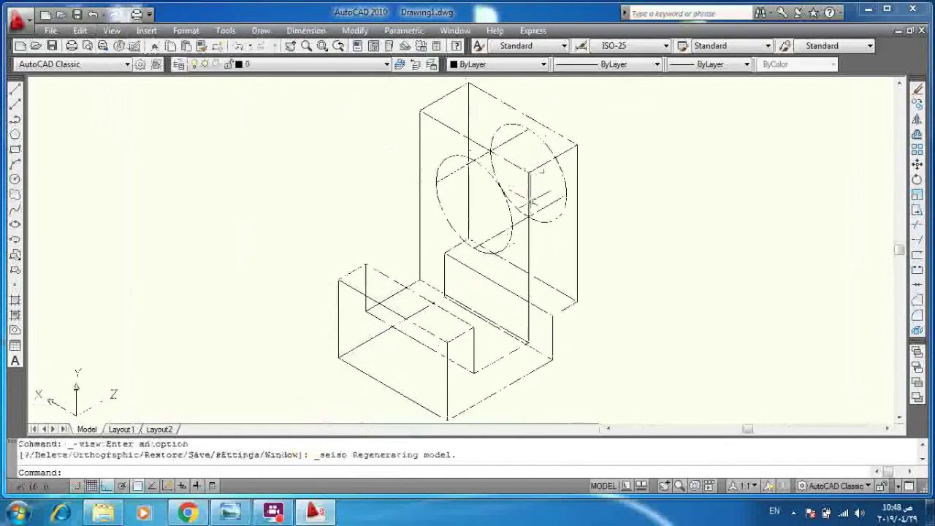
pyautogui.click(112, 30)
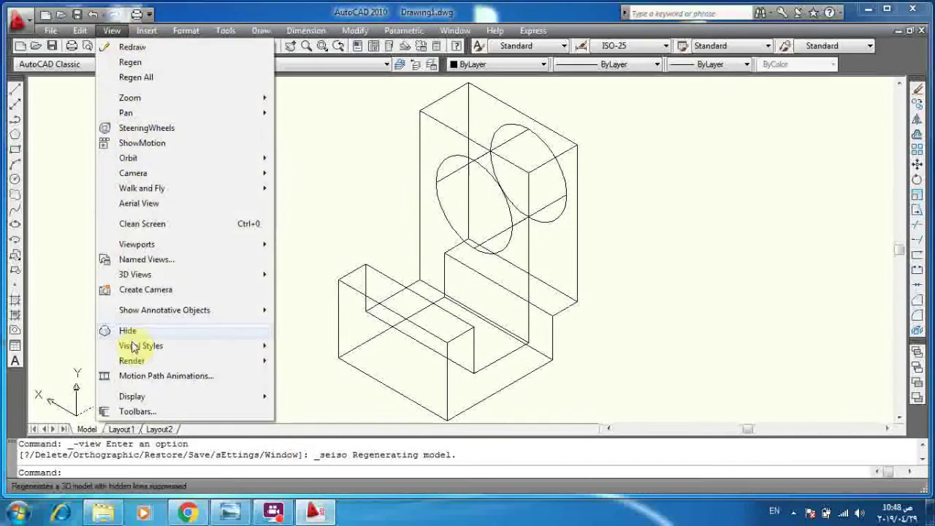
pyautogui.moveTo(141, 345)
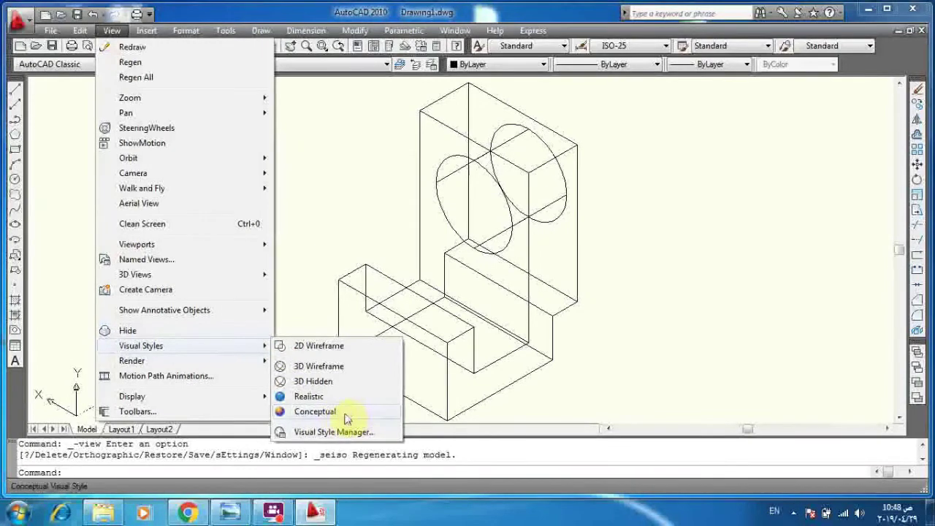
pyautogui.click(347, 419)
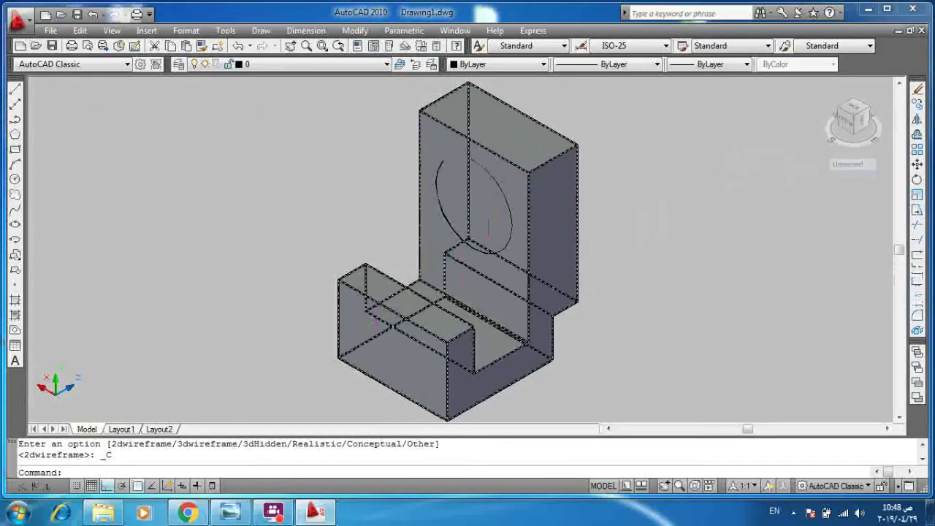
pyautogui.moveTo(231, 512)
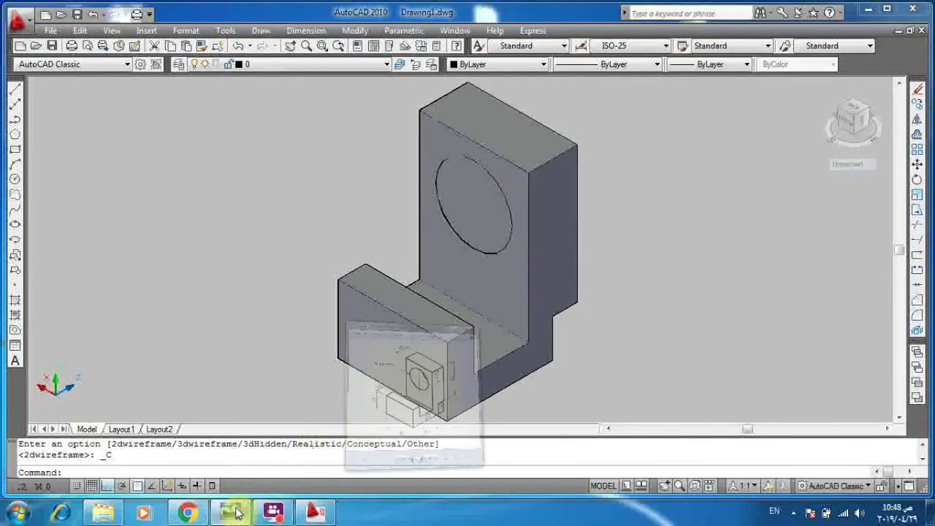
pyautogui.click(415, 395)
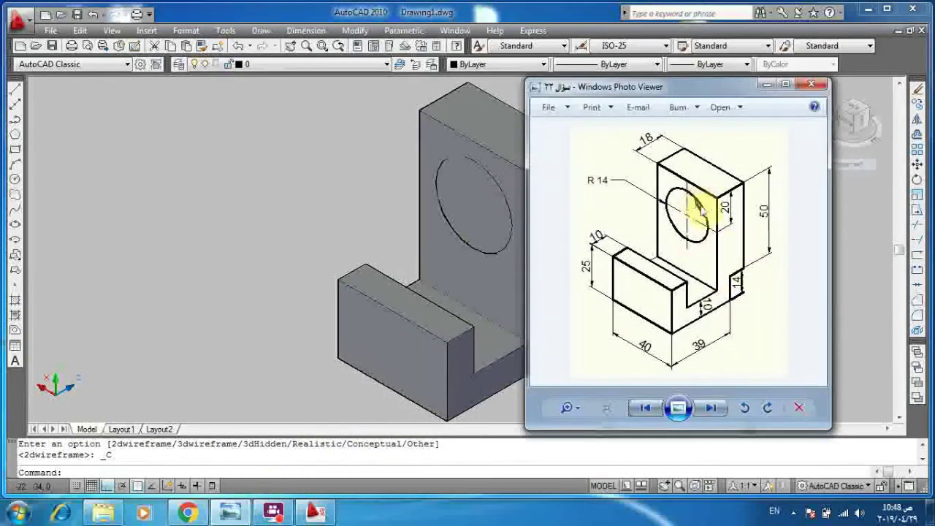
pyautogui.click(765, 88)
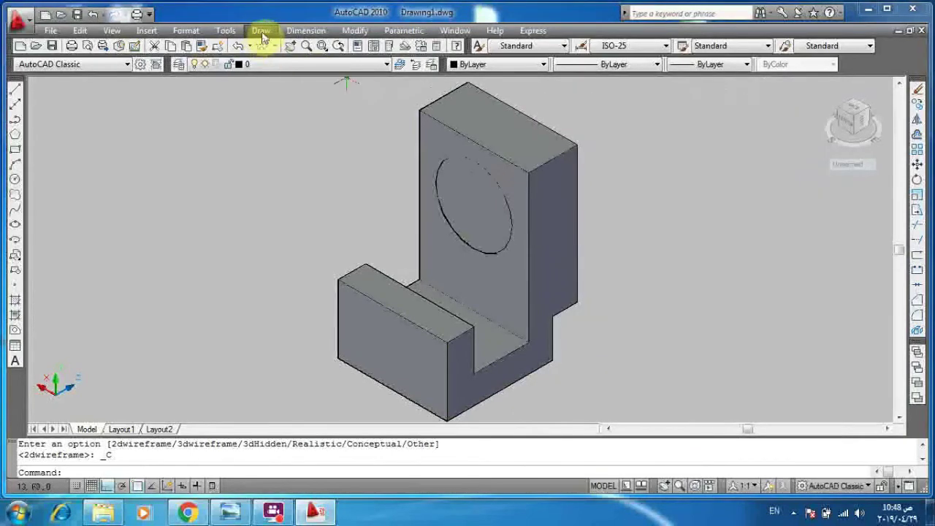
# Subtract both hole cylinders from the bracket body to leave a round through-hole.
pyautogui.click(355, 31)
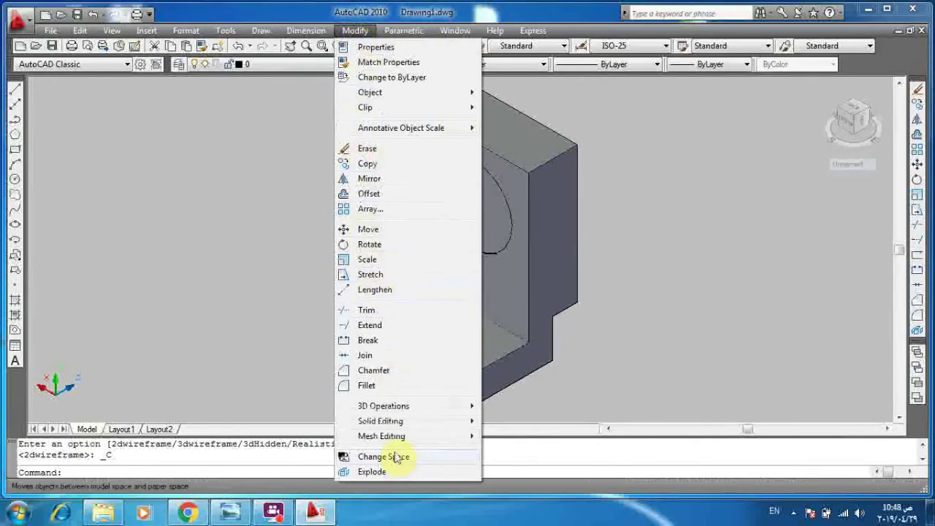
pyautogui.moveTo(406, 421)
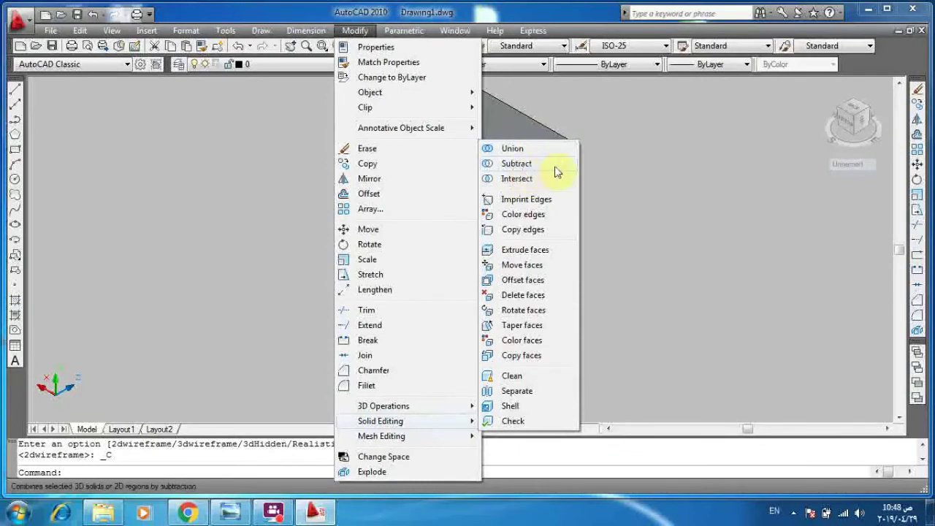
pyautogui.click(516, 163)
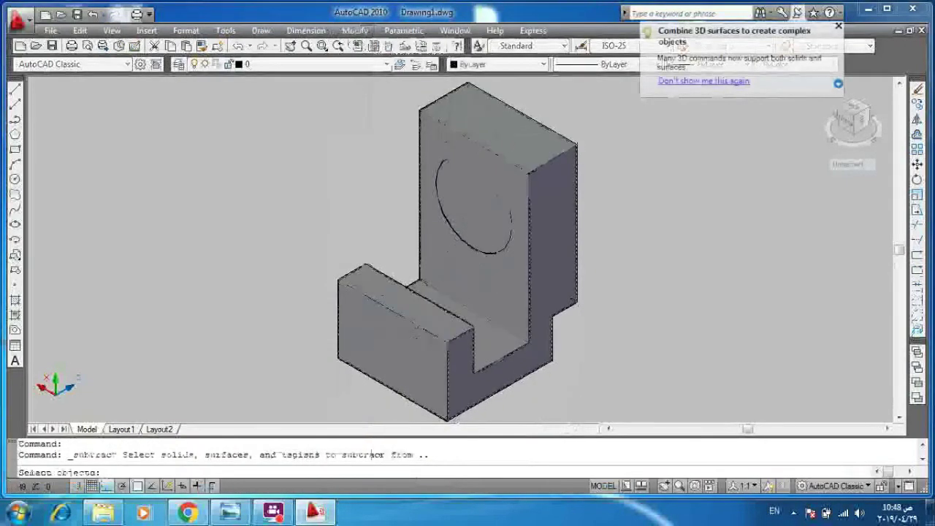
pyautogui.click(468, 159)
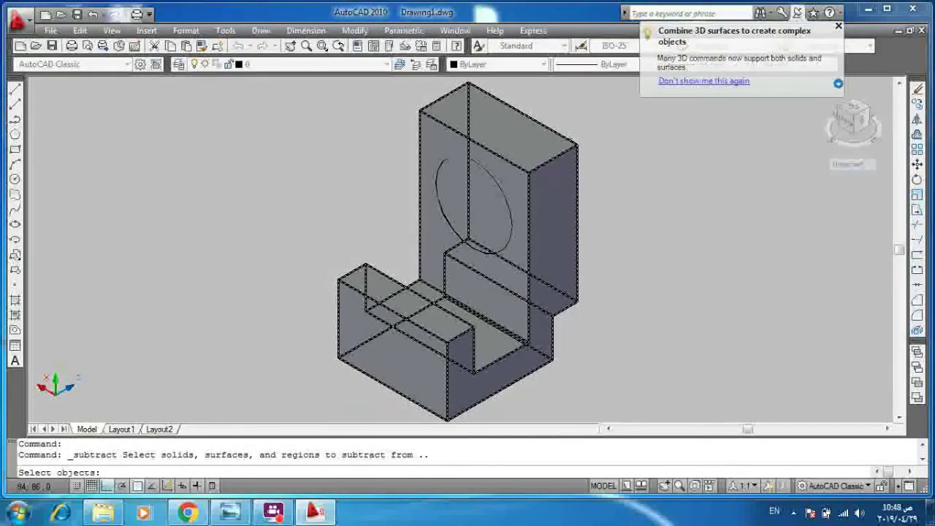
pyautogui.click(468, 158)
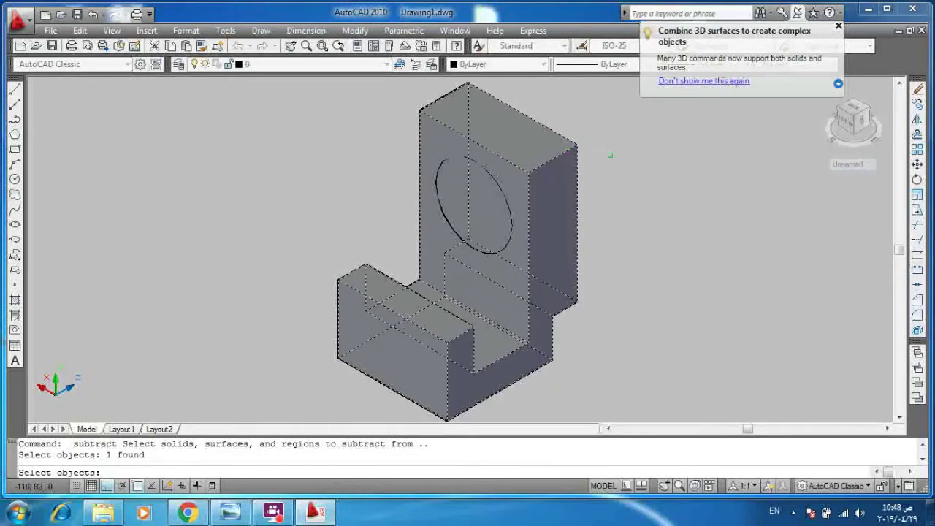
pyautogui.press('Return')
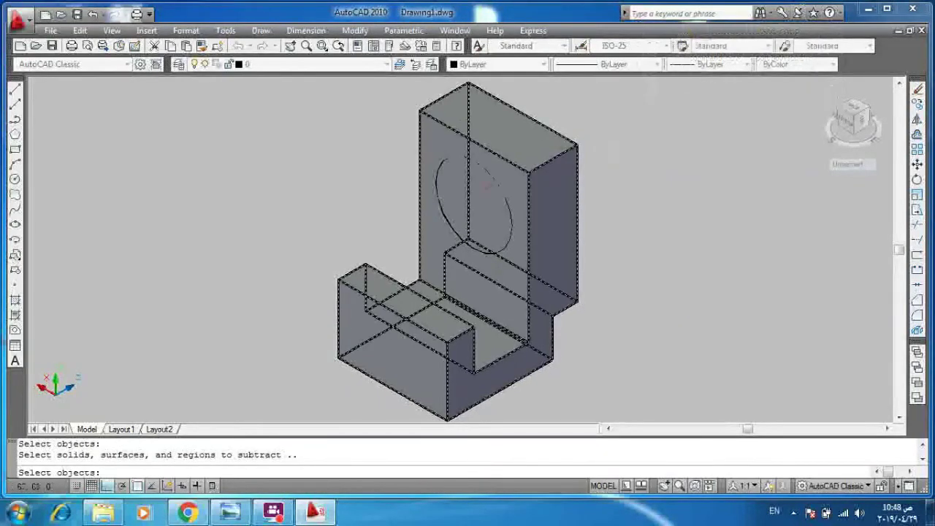
pyautogui.click(488, 183)
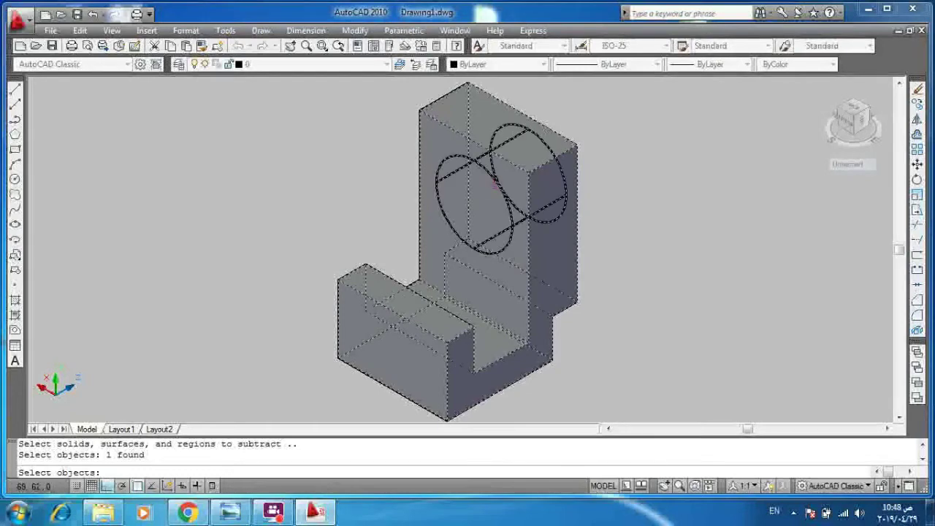
pyautogui.click(545, 144)
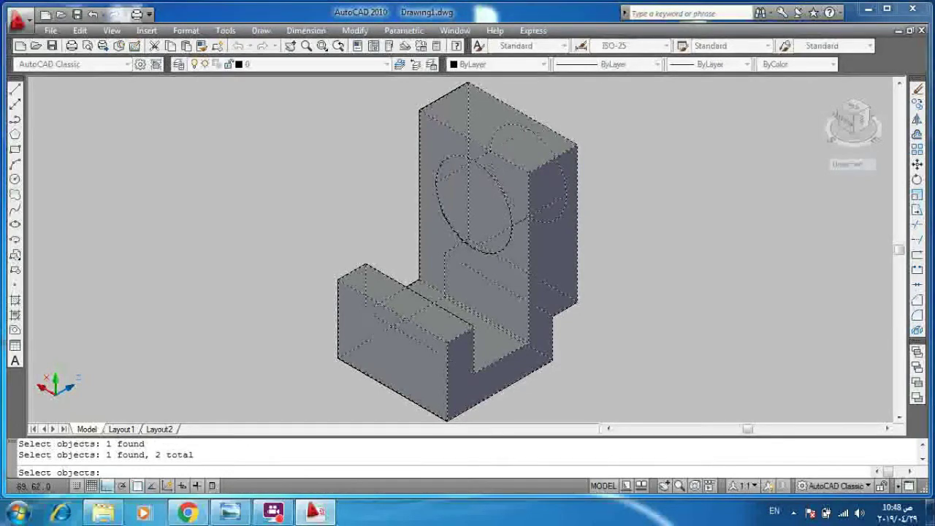
pyautogui.press('Return')
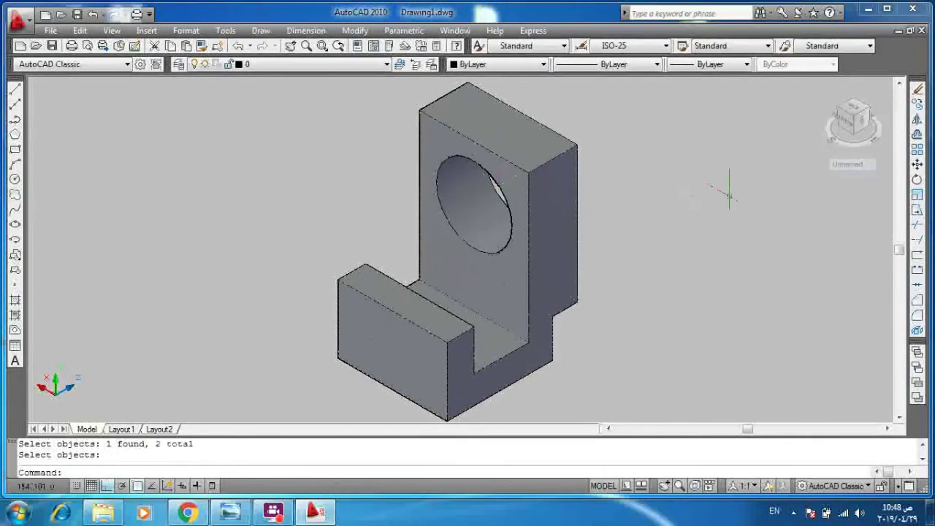
# Open the View menu to reach its Viewports choices.
pyautogui.click(582, 213)
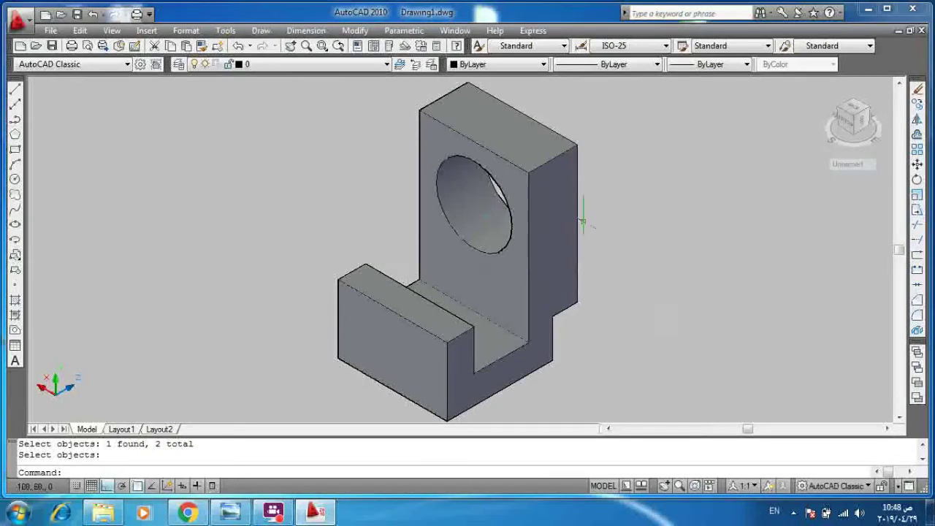
pyautogui.scroll(-1, 583, 221)
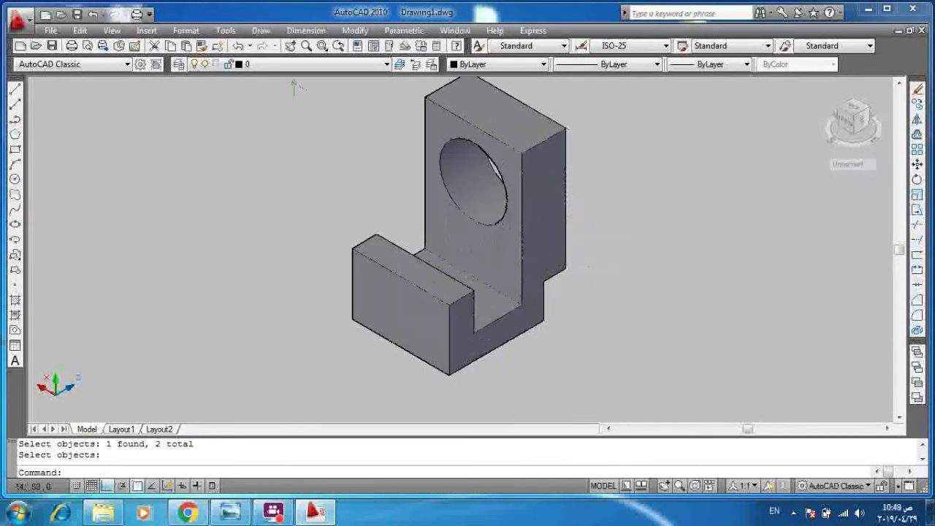
pyautogui.click(112, 30)
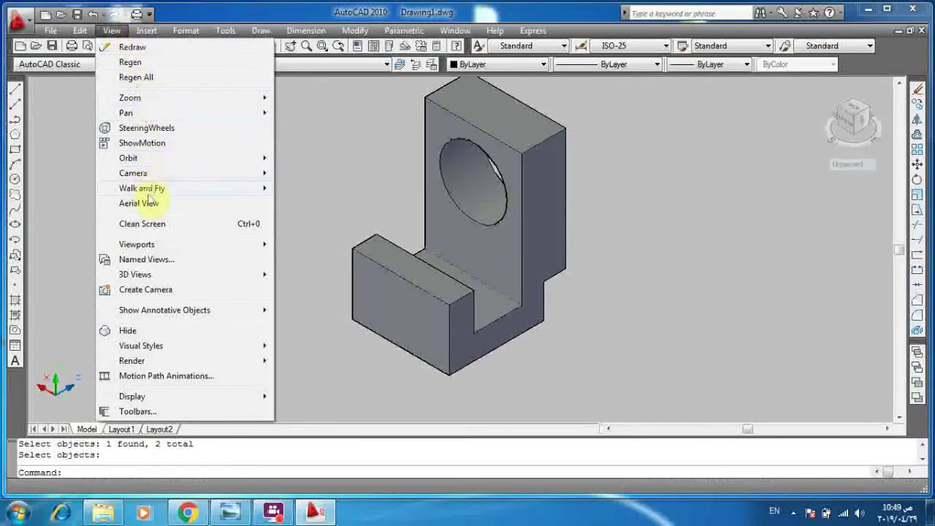
pyautogui.moveTo(136, 244)
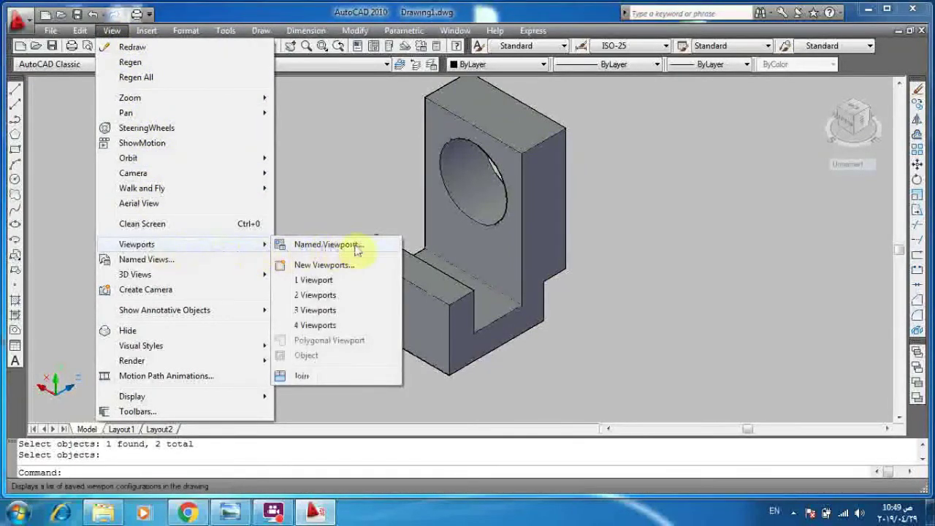
# Open Named Viewports on the New Viewports tab and pick the Four: Equal layout.
pyautogui.click(348, 252)
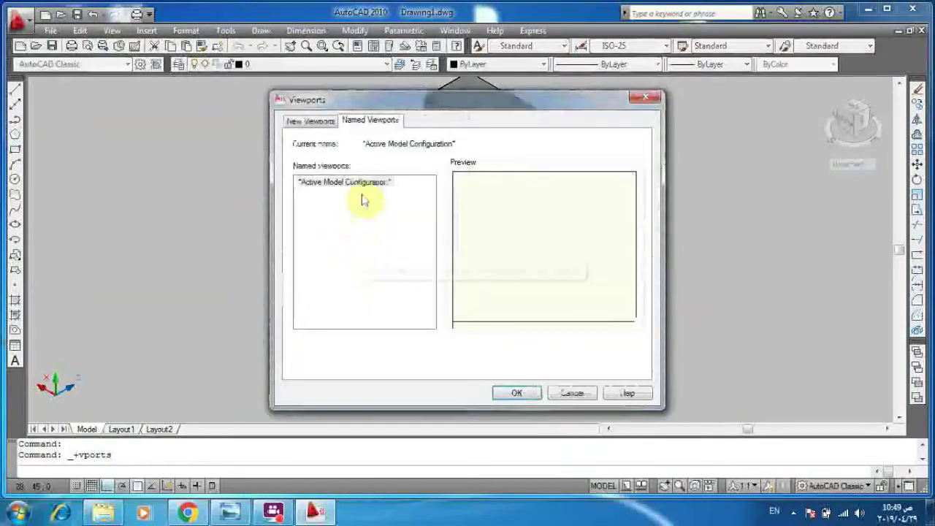
pyautogui.click(305, 122)
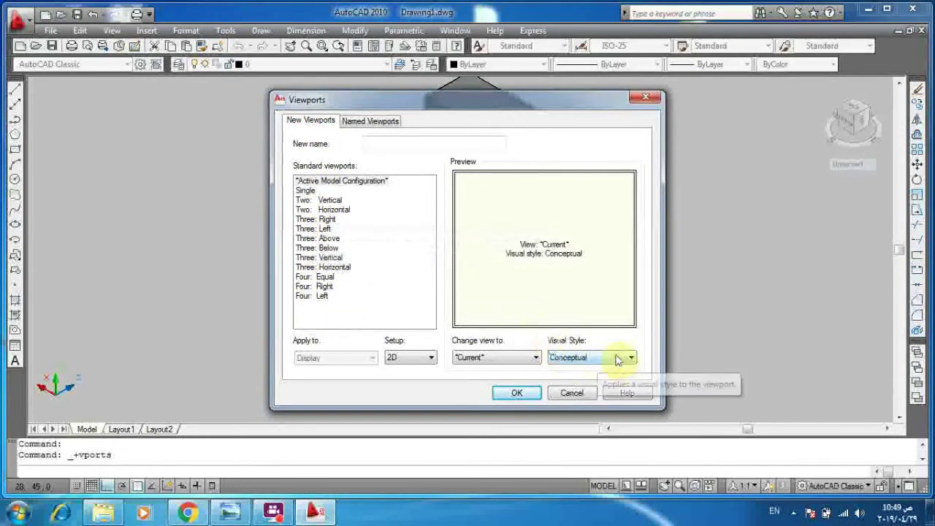
pyautogui.click(320, 277)
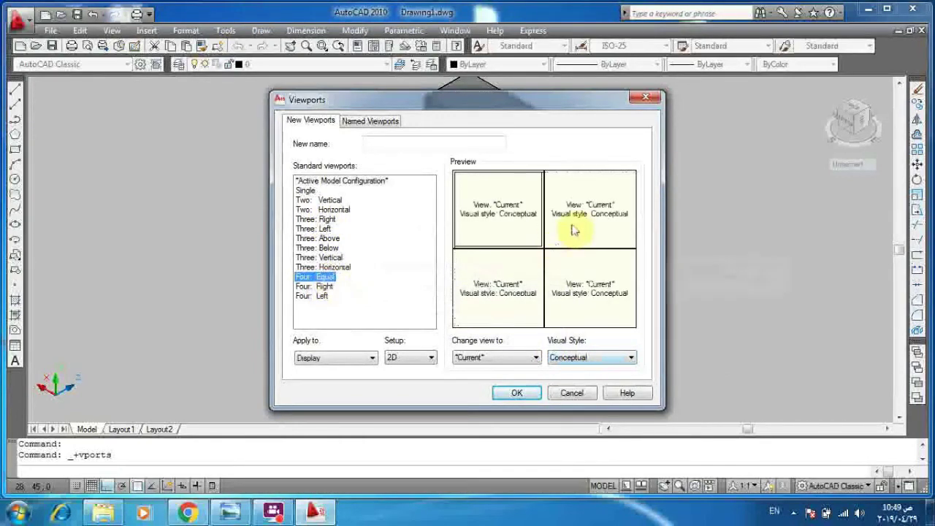
# Keep the Conceptual visual style for the viewports and switch the setup from 2D to 3D.
pyautogui.click(600, 283)
pyautogui.click(594, 235)
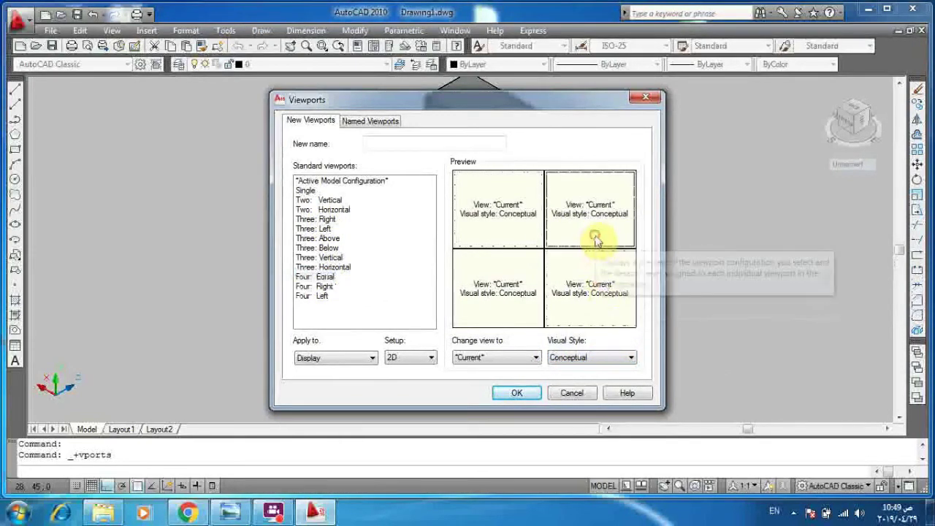
pyautogui.click(627, 358)
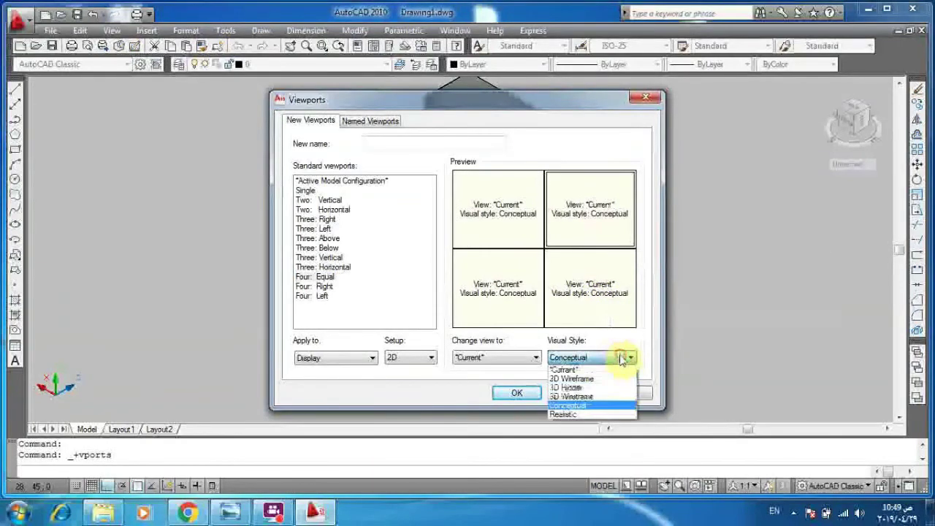
pyautogui.click(589, 407)
pyautogui.click(481, 225)
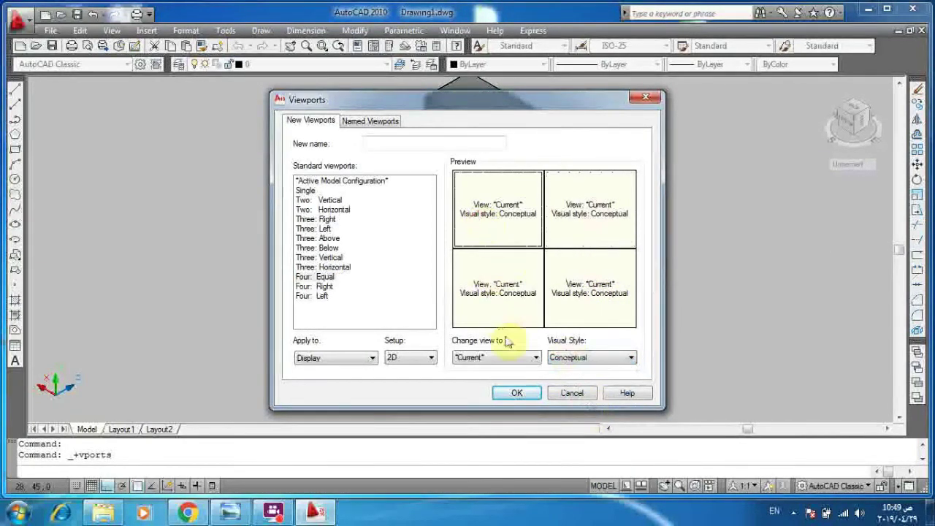
pyautogui.click(511, 359)
pyautogui.click(412, 357)
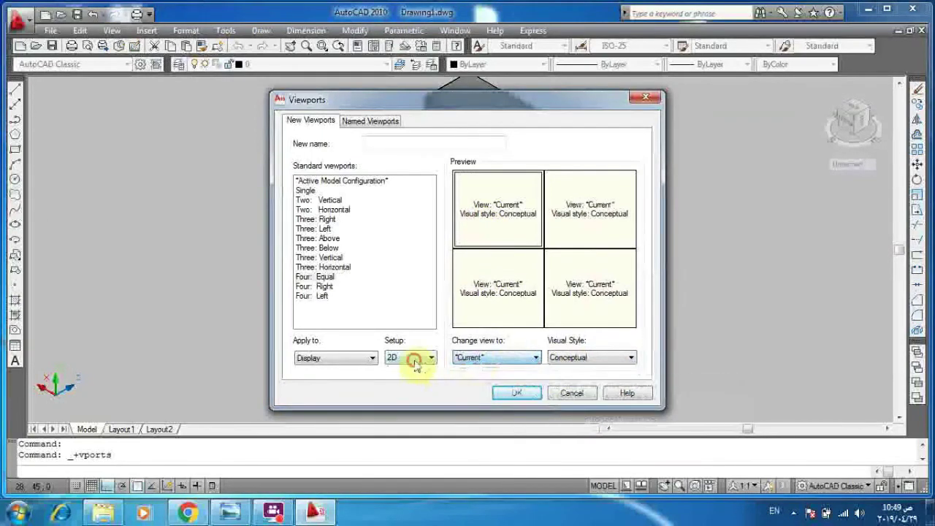
# Use 3D setup, setting the lower-left viewport to Front and the top-left to Top.
pyautogui.click(404, 376)
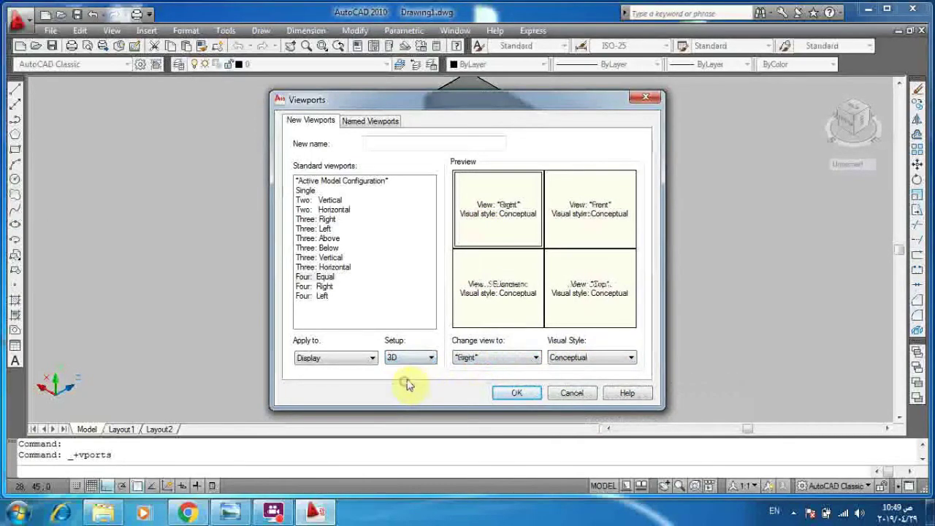
pyautogui.click(480, 205)
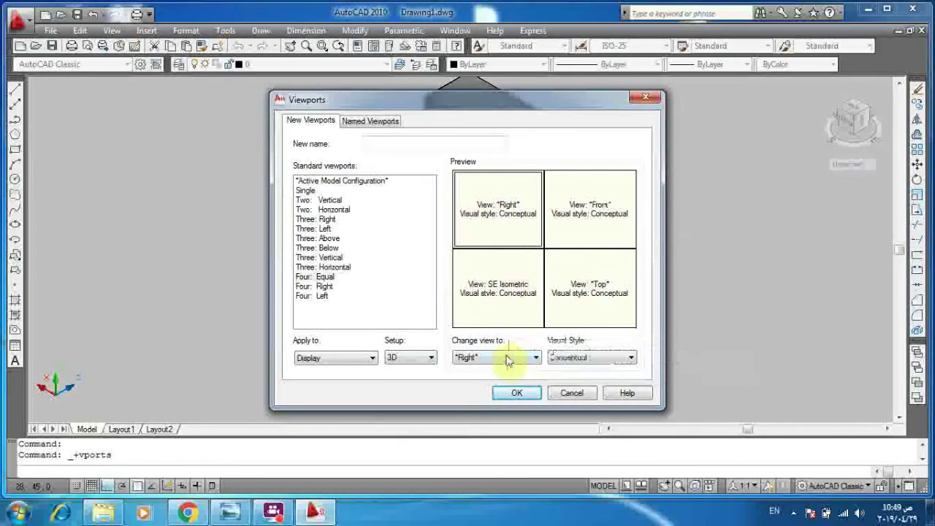
pyautogui.click(515, 293)
pyautogui.click(514, 358)
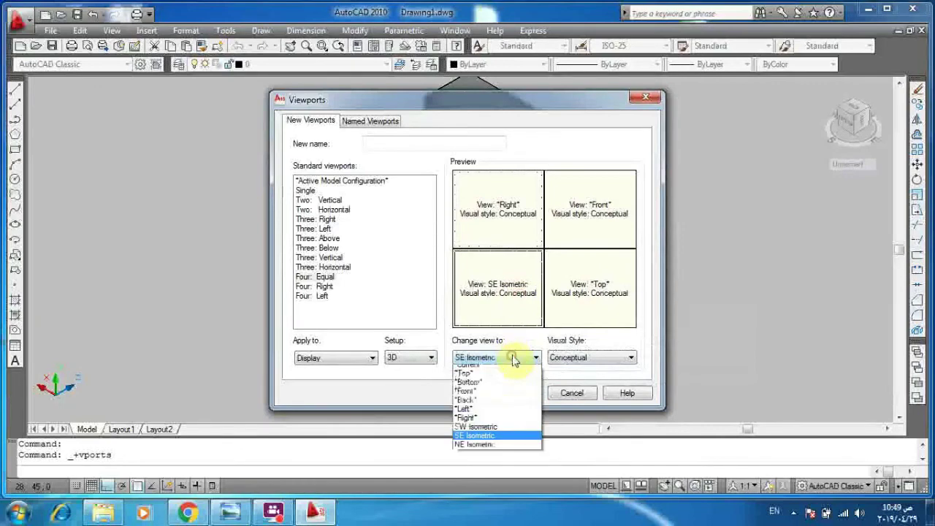
pyautogui.click(467, 396)
pyautogui.click(480, 201)
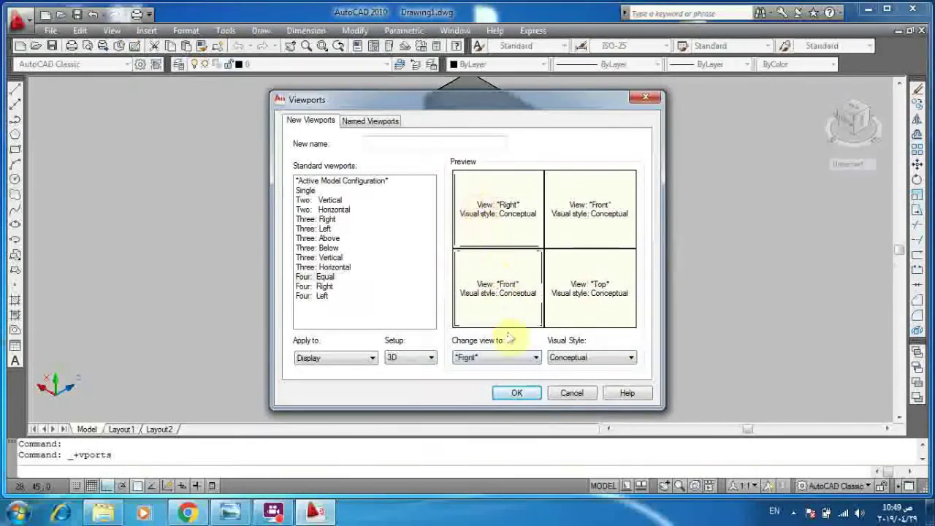
pyautogui.click(510, 358)
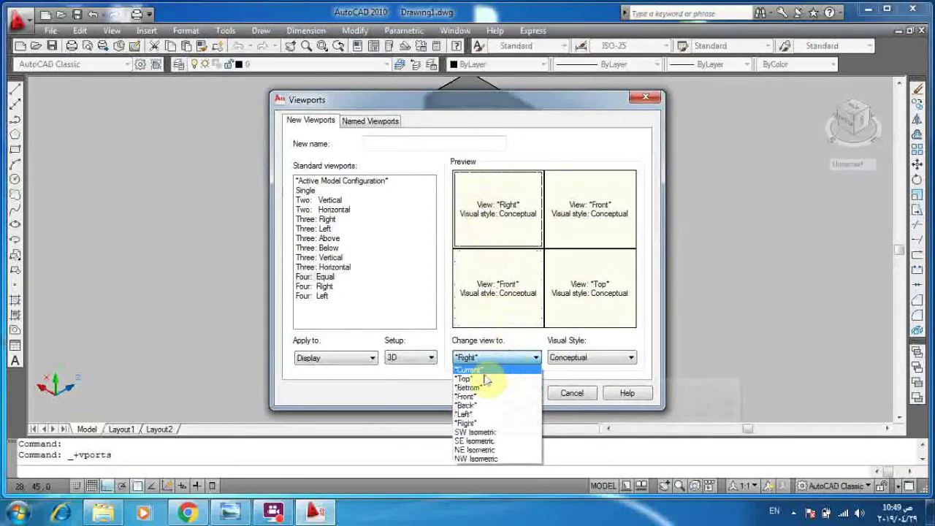
pyautogui.click(486, 379)
# Set the top-right viewport to Right and the bottom-right to SE Isometric, then apply the layout.
pyautogui.click(576, 224)
pyautogui.click(529, 360)
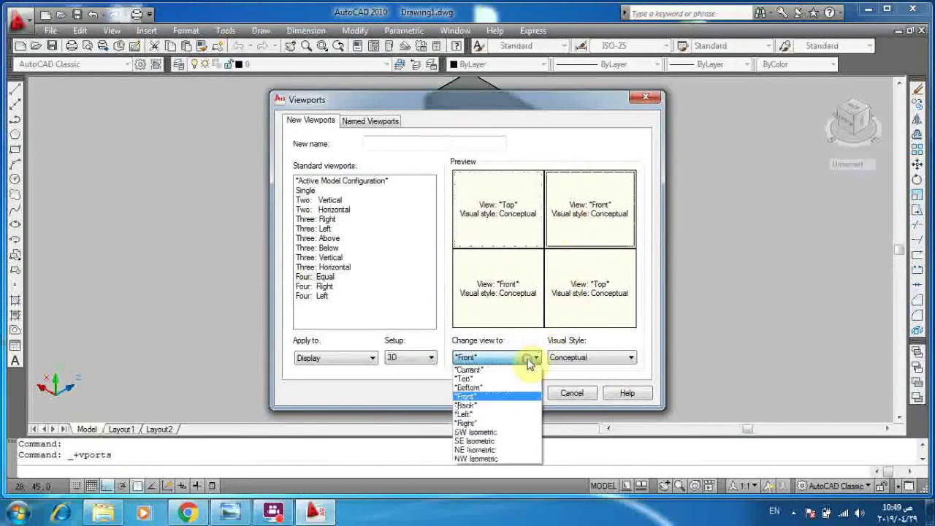
pyautogui.click(466, 423)
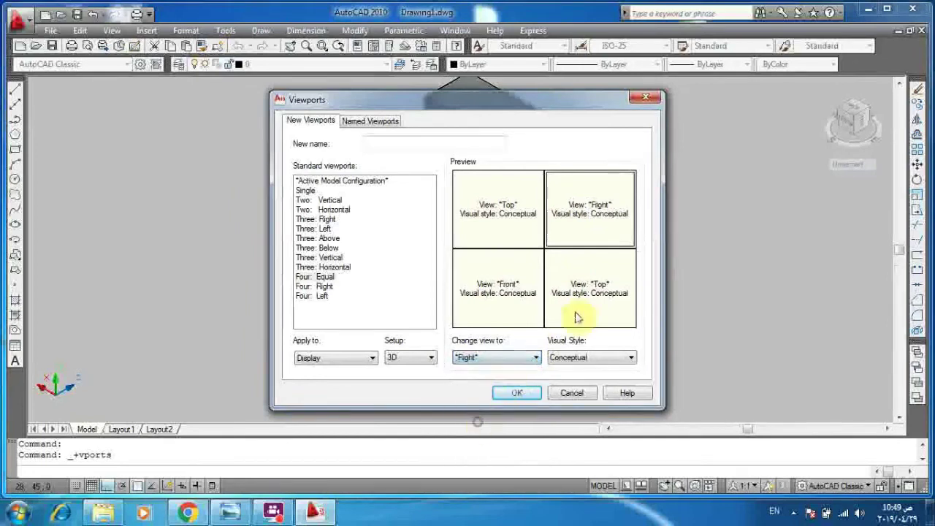
pyautogui.click(589, 293)
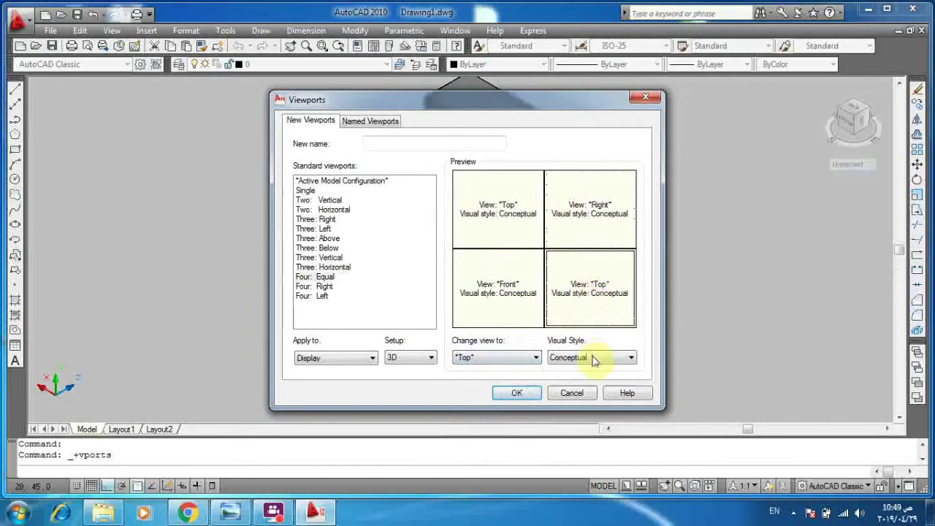
pyautogui.click(525, 358)
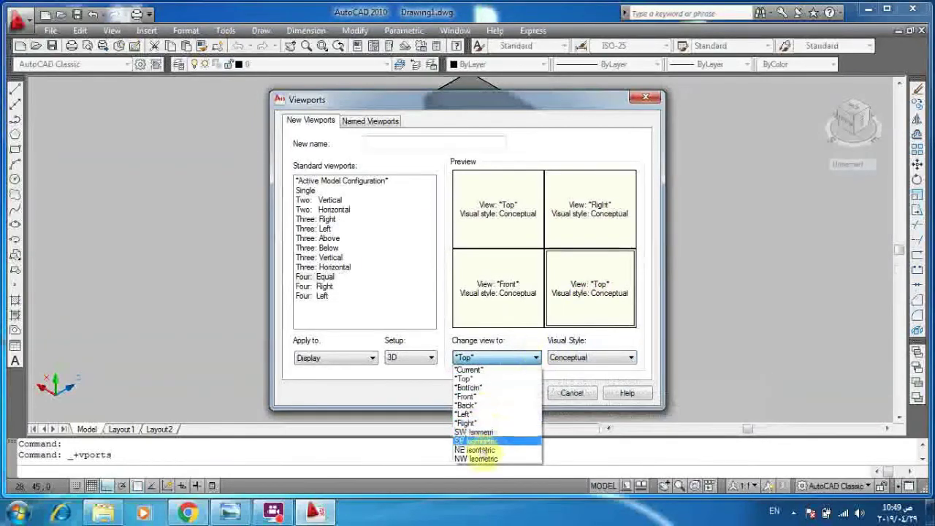
pyautogui.click(475, 441)
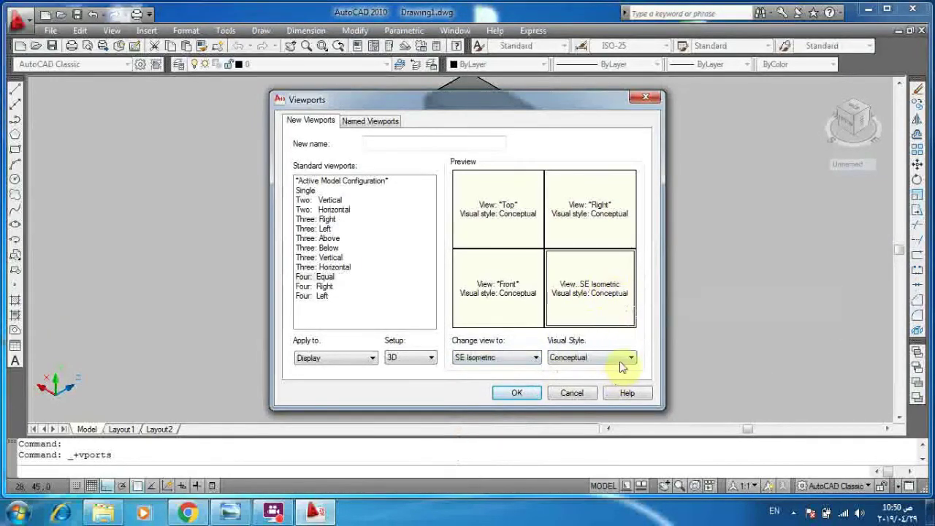
pyautogui.click(532, 393)
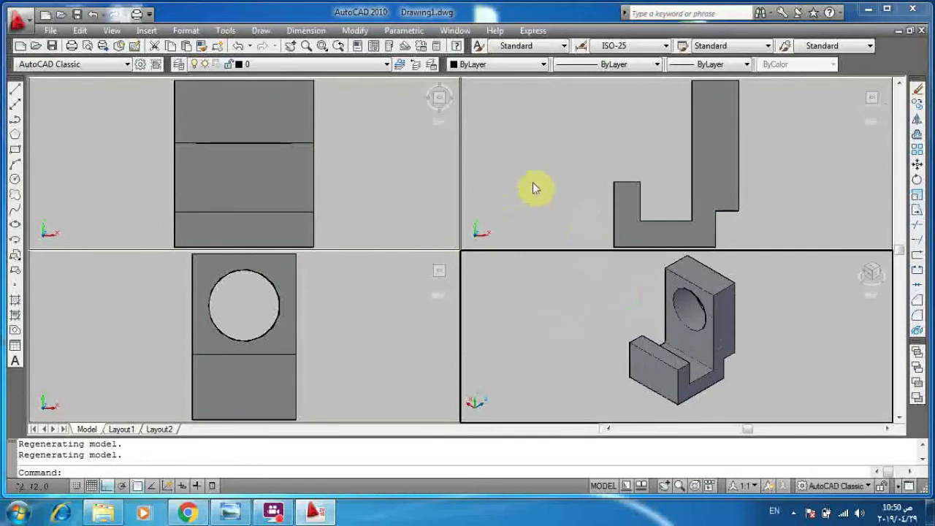
pyautogui.click(358, 158)
pyautogui.click(358, 312)
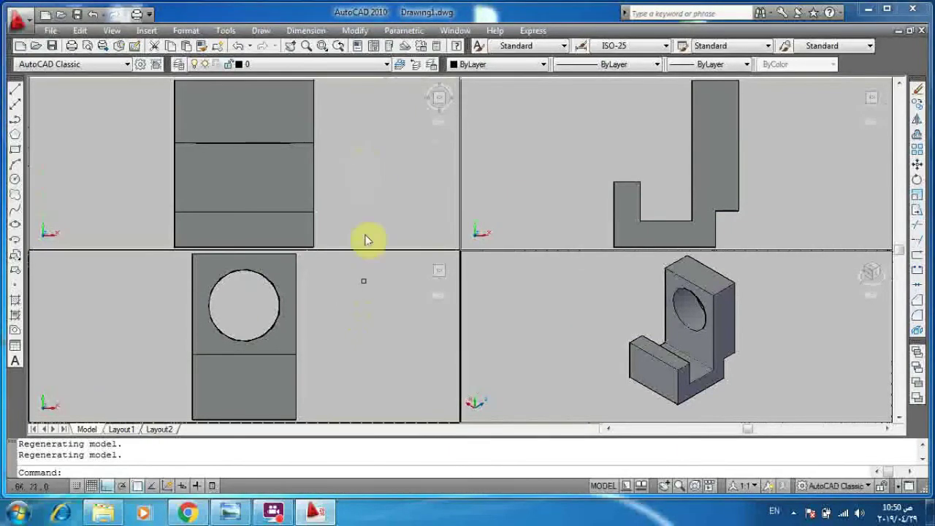
pyautogui.click(367, 193)
pyautogui.click(384, 307)
pyautogui.click(511, 296)
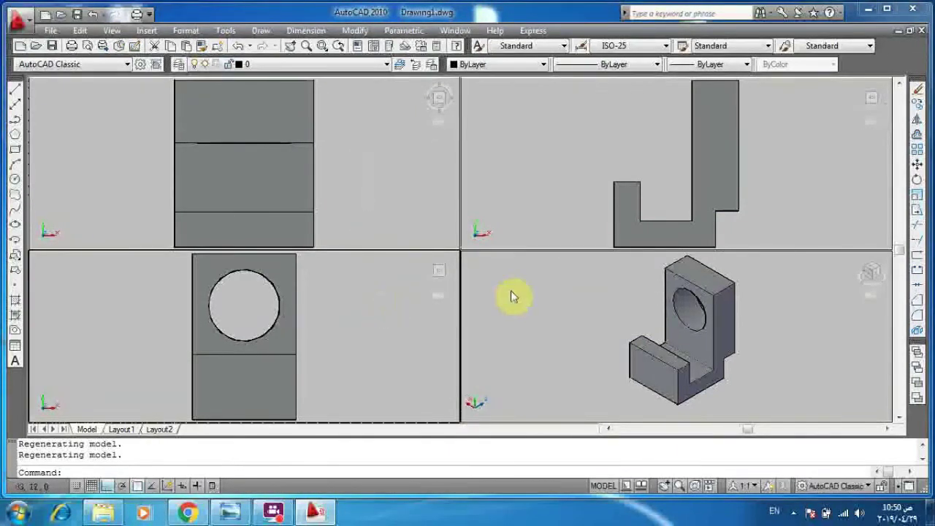
pyautogui.click(544, 188)
pyautogui.click(390, 326)
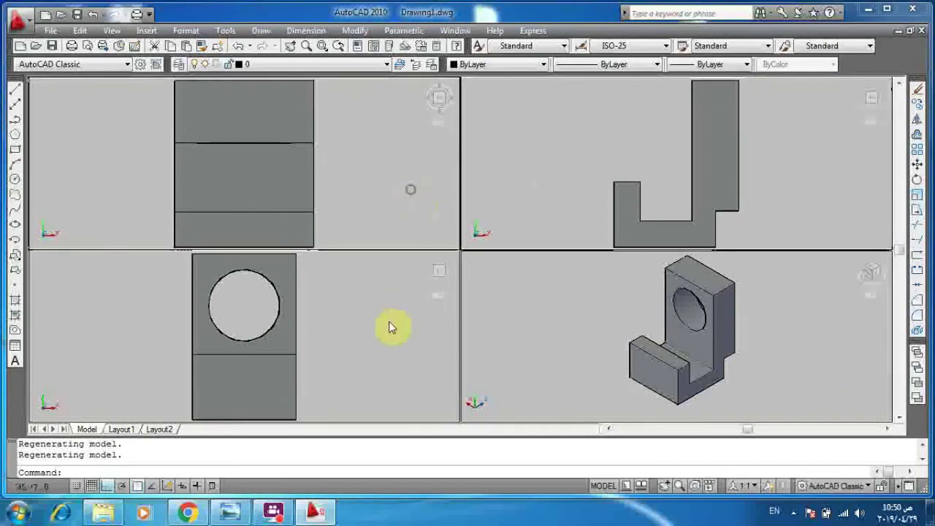
pyautogui.click(567, 293)
pyautogui.click(378, 355)
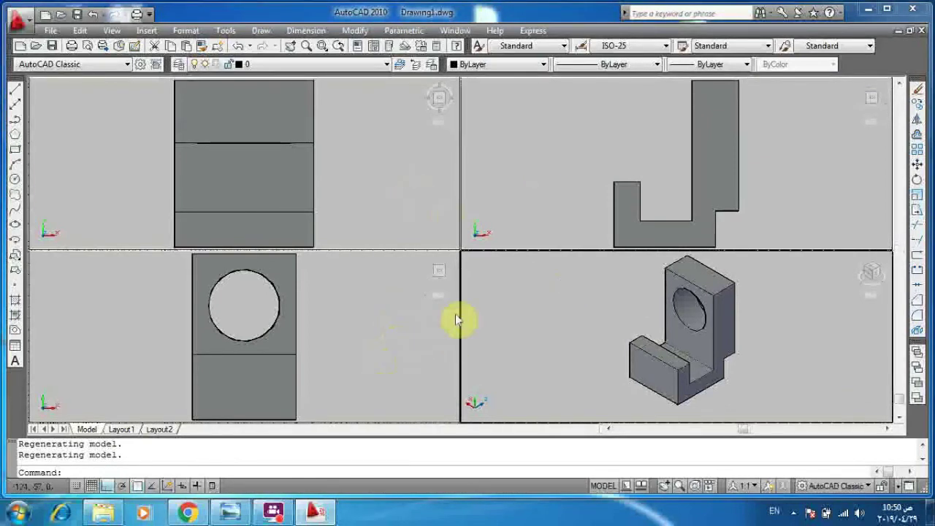
pyautogui.click(233, 514)
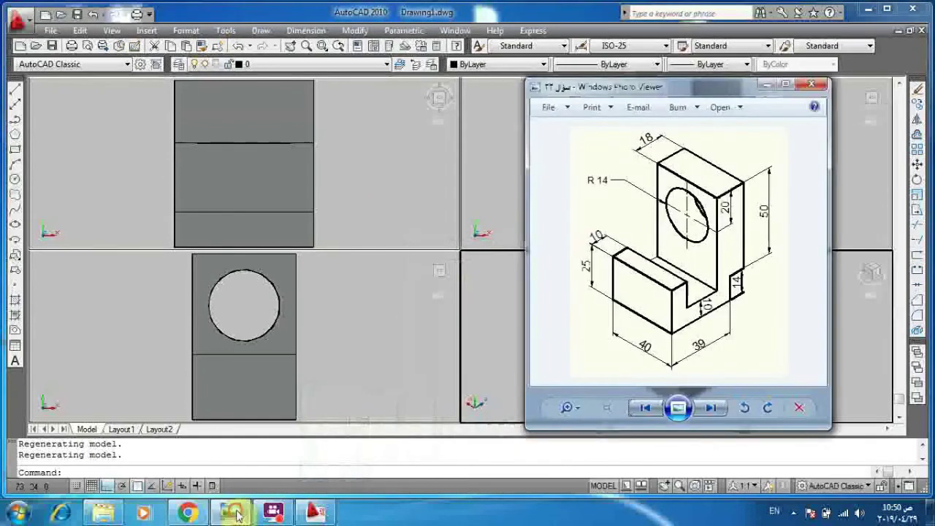
pyautogui.click(237, 515)
# Colour the bracket solid Red, after trying Green and Blue.
pyautogui.click(647, 350)
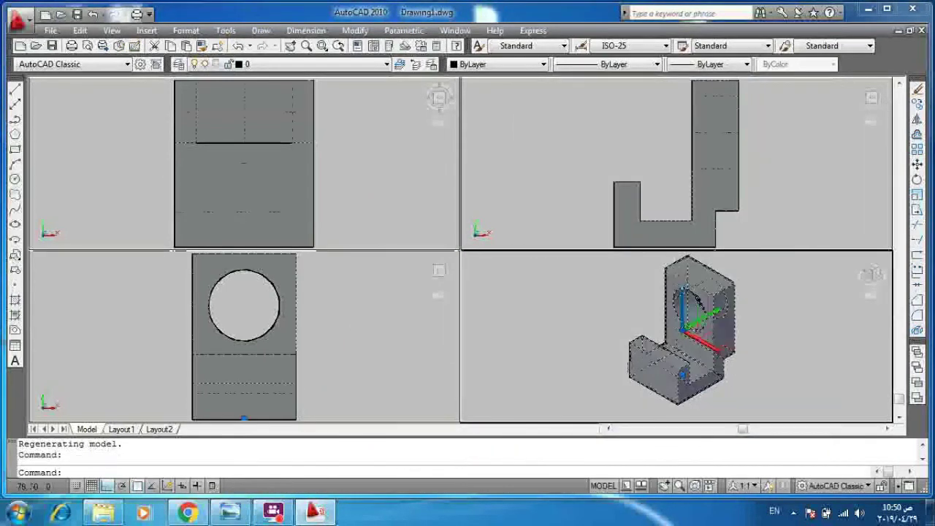
pyautogui.click(543, 65)
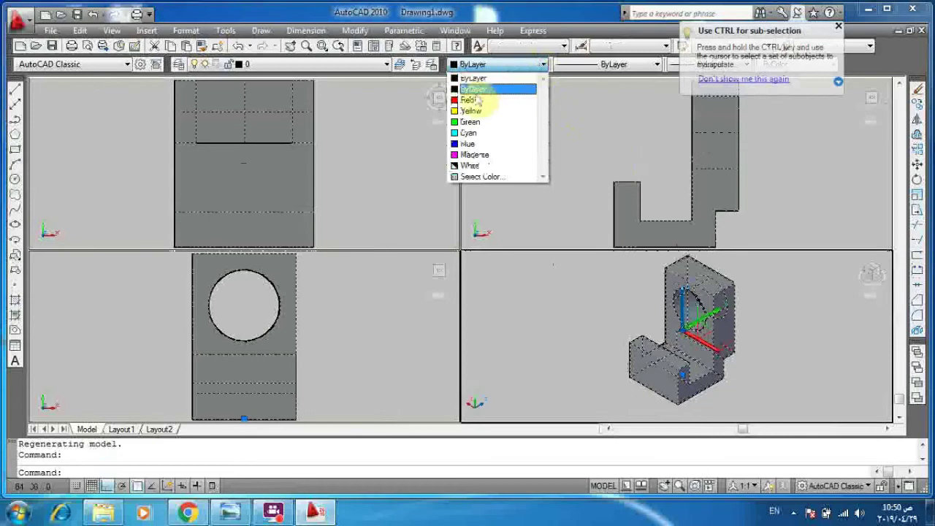
pyautogui.click(470, 122)
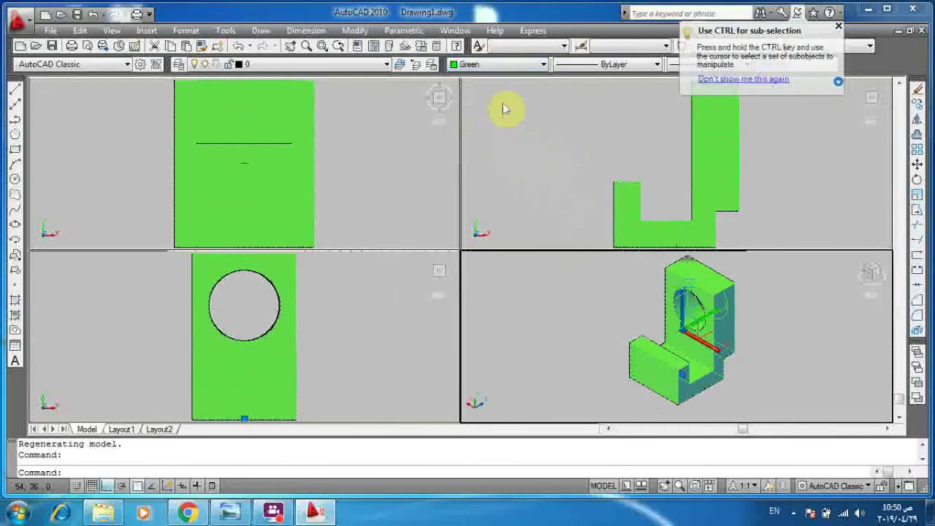
pyautogui.click(521, 66)
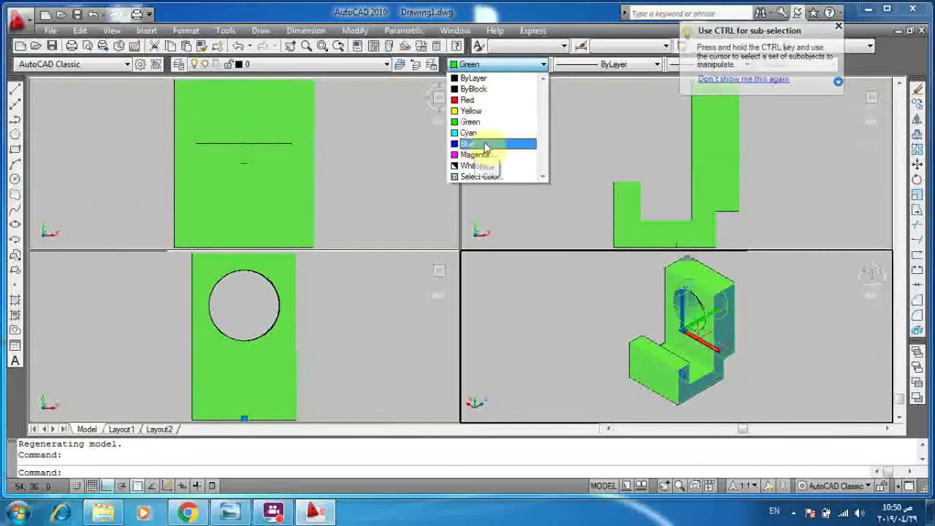
pyautogui.click(486, 144)
pyautogui.click(497, 64)
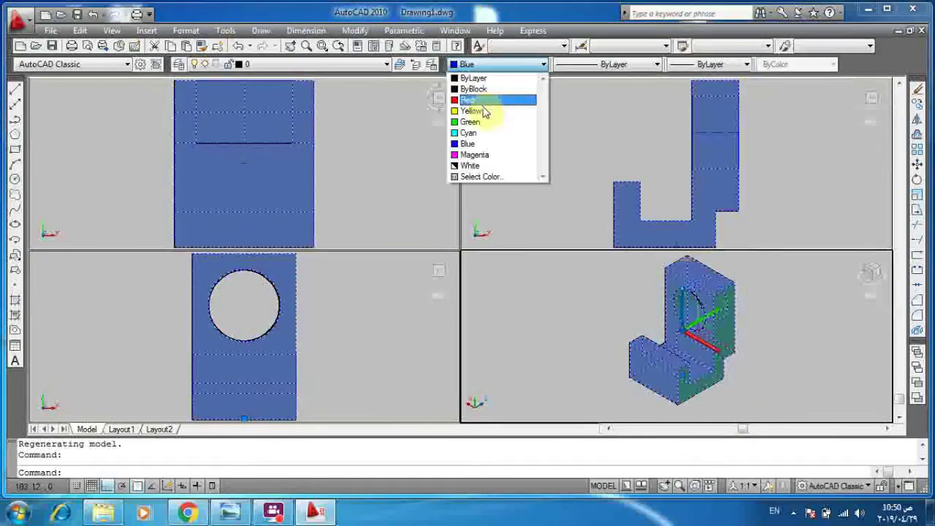
pyautogui.click(488, 109)
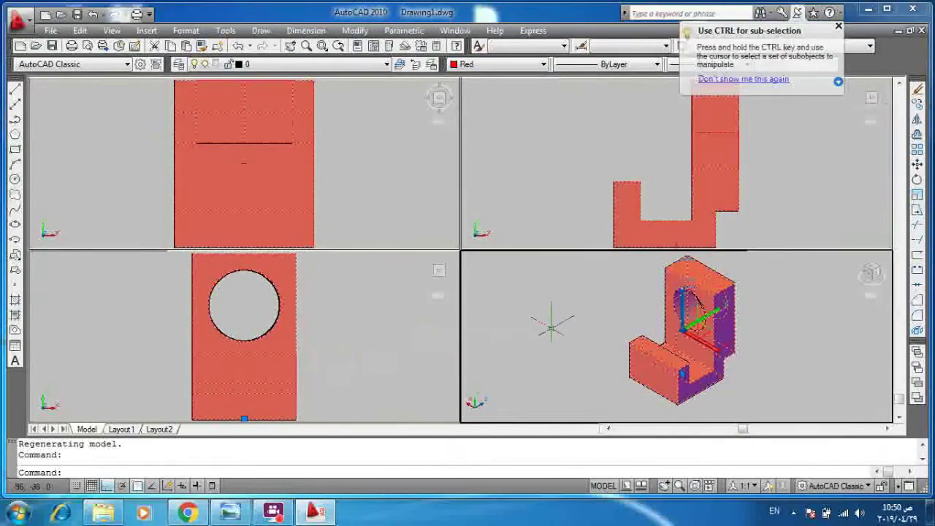
# Turn the bracket in the isometric viewport.
pyautogui.keyDown('shift'); pyautogui.moveTo(723, 310); pyautogui.dragTo(738, 322, button='middle'); pyautogui.keyUp('shift')
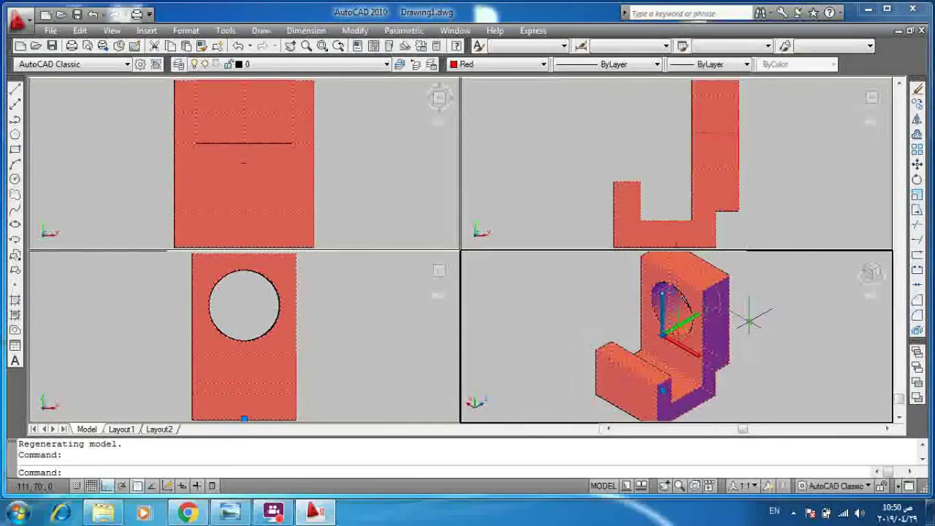
pyautogui.click(781, 310)
pyautogui.click(809, 318)
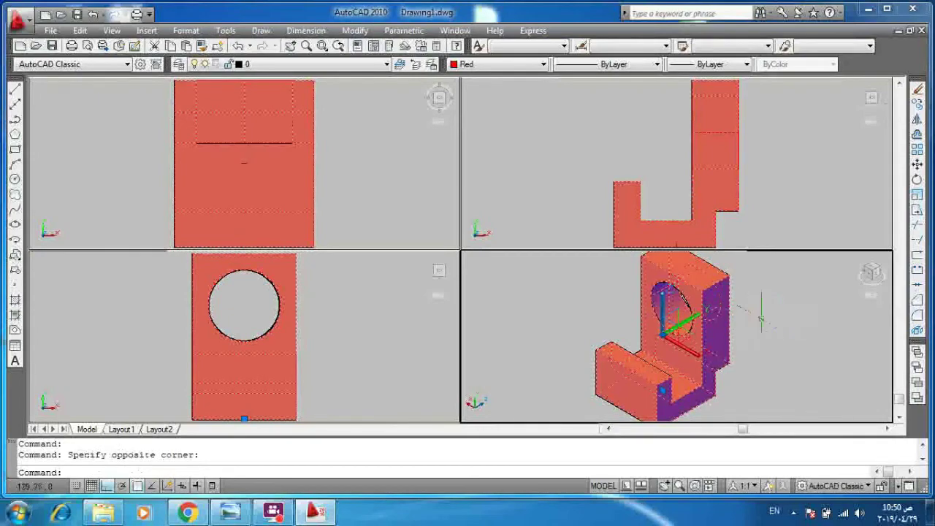
pyautogui.click(110, 30)
pyautogui.moveTo(129, 157)
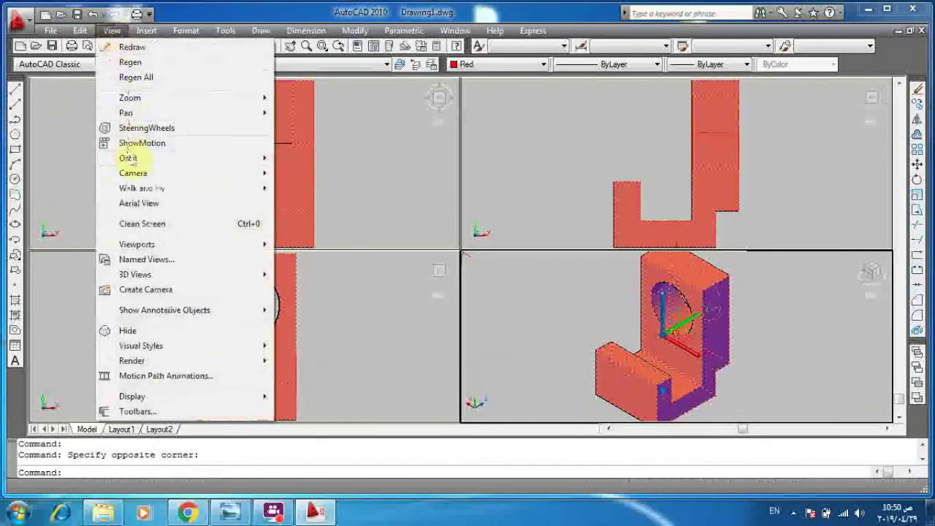
# Use Constrained Orbit to rotate the red bracket in the SE Isometric viewport.
pyautogui.click(307, 162)
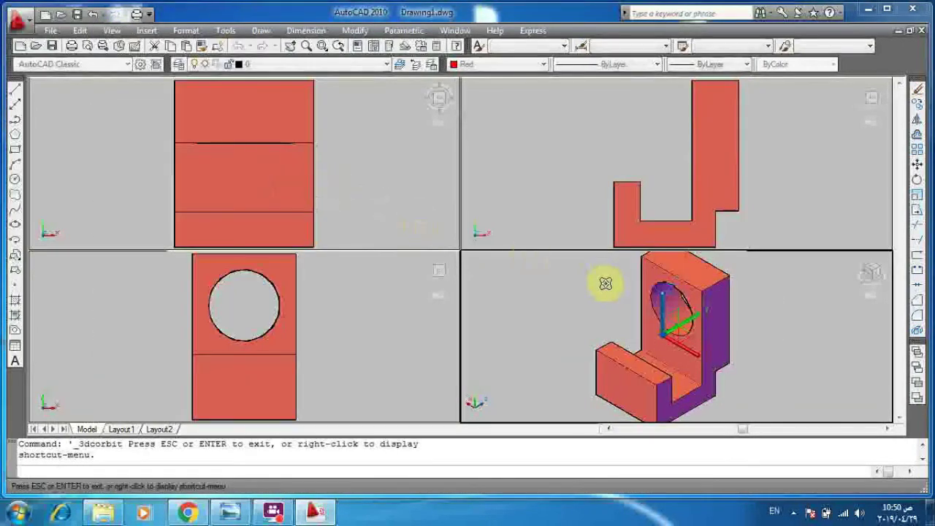
pyautogui.moveTo(662, 324)
pyautogui.mouseDown()
pyautogui.moveTo(689, 324)
pyautogui.moveTo(678, 359)
pyautogui.moveTo(648, 358)
pyautogui.moveTo(654, 363)
pyautogui.moveTo(618, 376)
pyautogui.moveTo(667, 395)
pyautogui.moveTo(626, 359)
pyautogui.moveTo(631, 334)
pyautogui.moveTo(647, 356)
pyautogui.moveTo(652, 344)
pyautogui.moveTo(627, 334)
pyautogui.moveTo(731, 334)
pyautogui.moveTo(710, 341)
pyautogui.mouseUp()
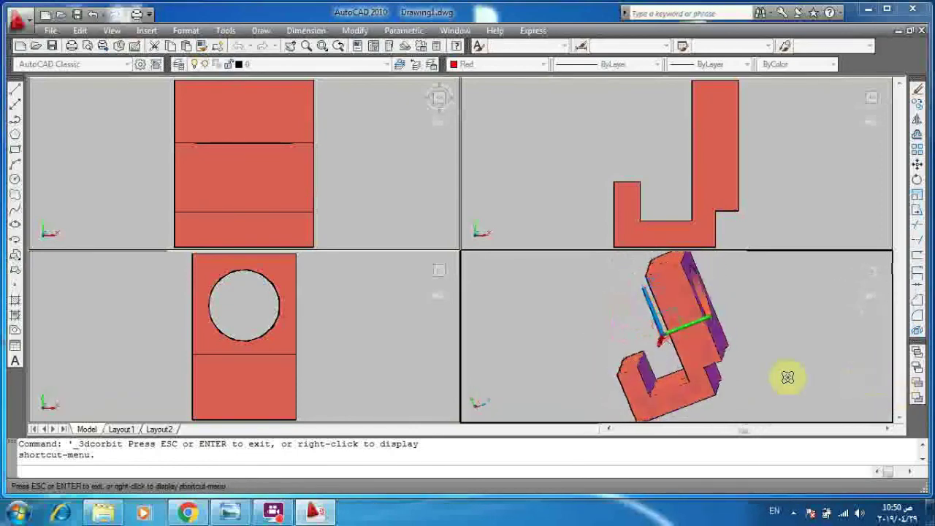
pyautogui.click(698, 383)
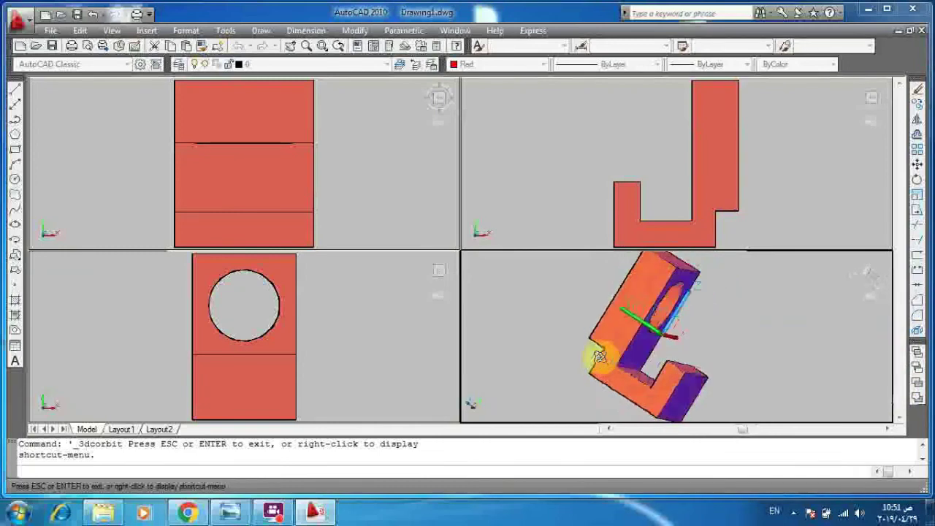